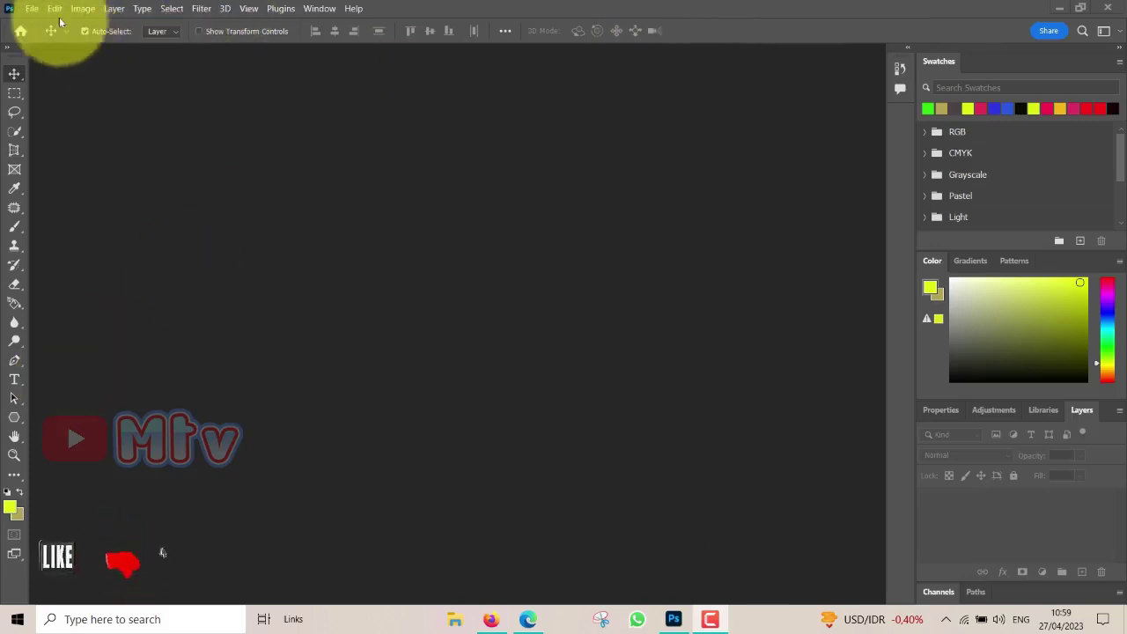
Start a new document from the 1280×720 px, 72 ppi custom preset
{"action": "left_click", "coordinate": [31, 9]}
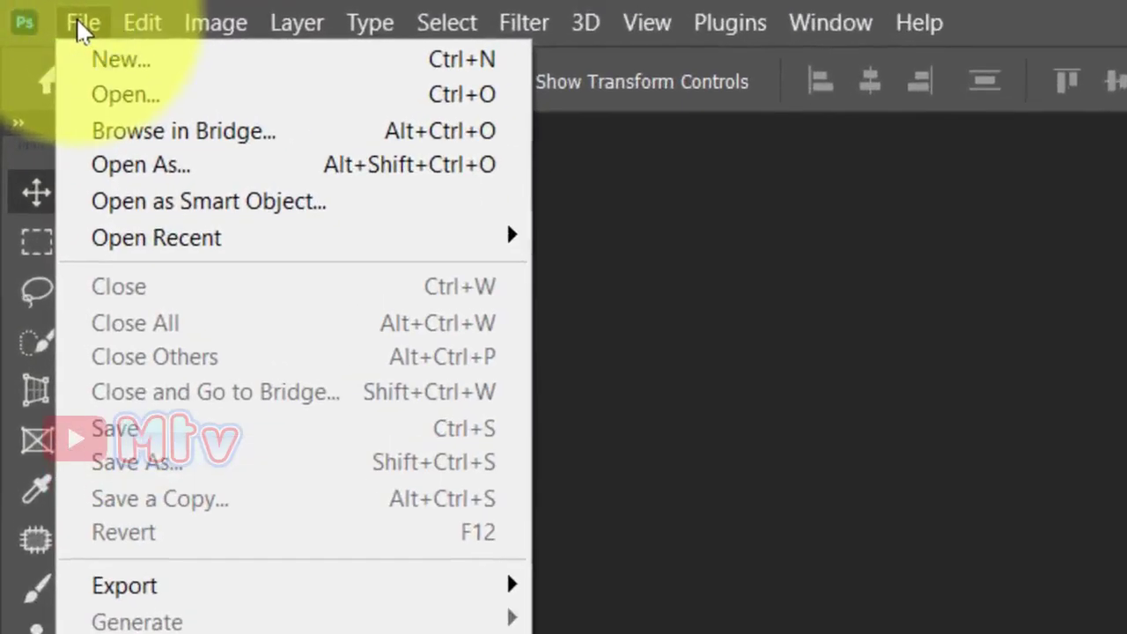
{"action": "left_click", "coordinate": [104, 63]}
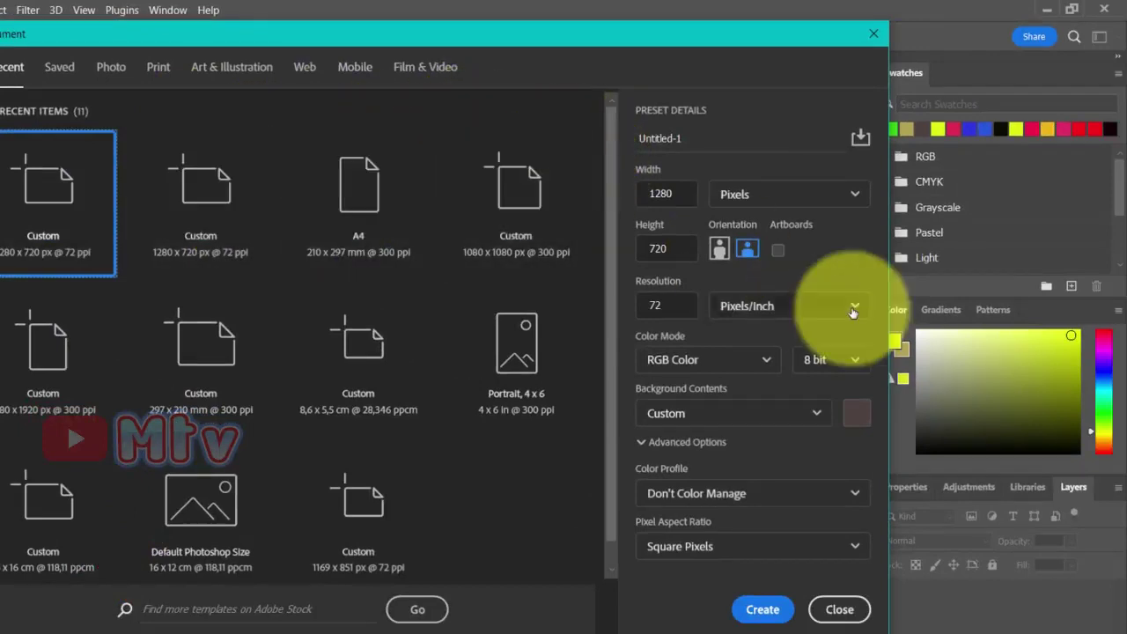
{"action": "left_click", "coordinate": [673, 193]}
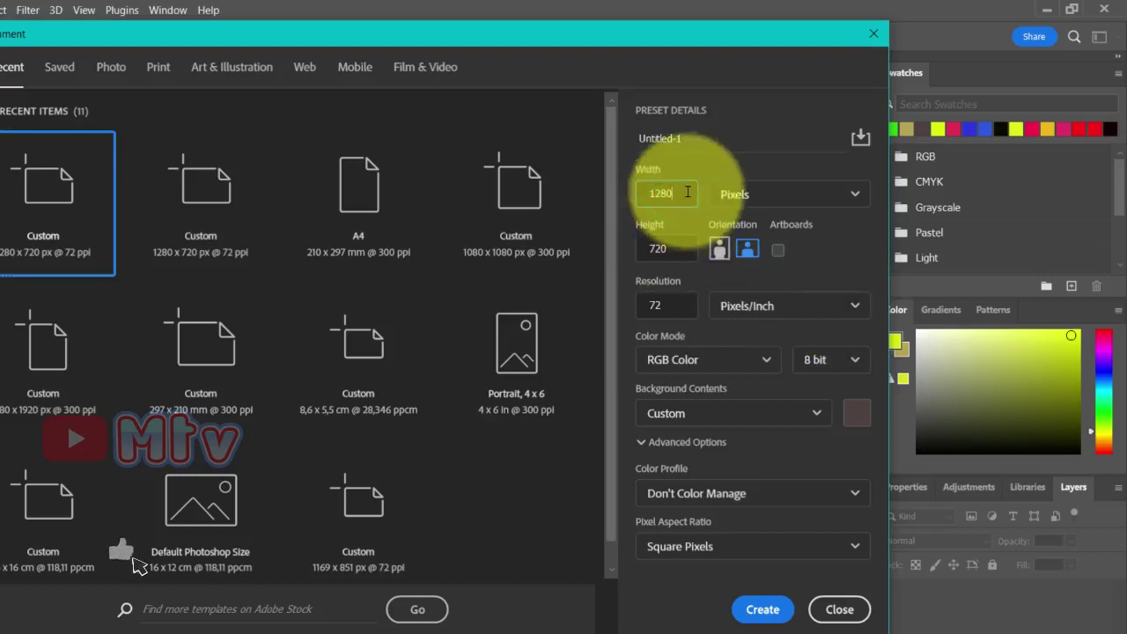
{"action": "left_click", "coordinate": [47, 218]}
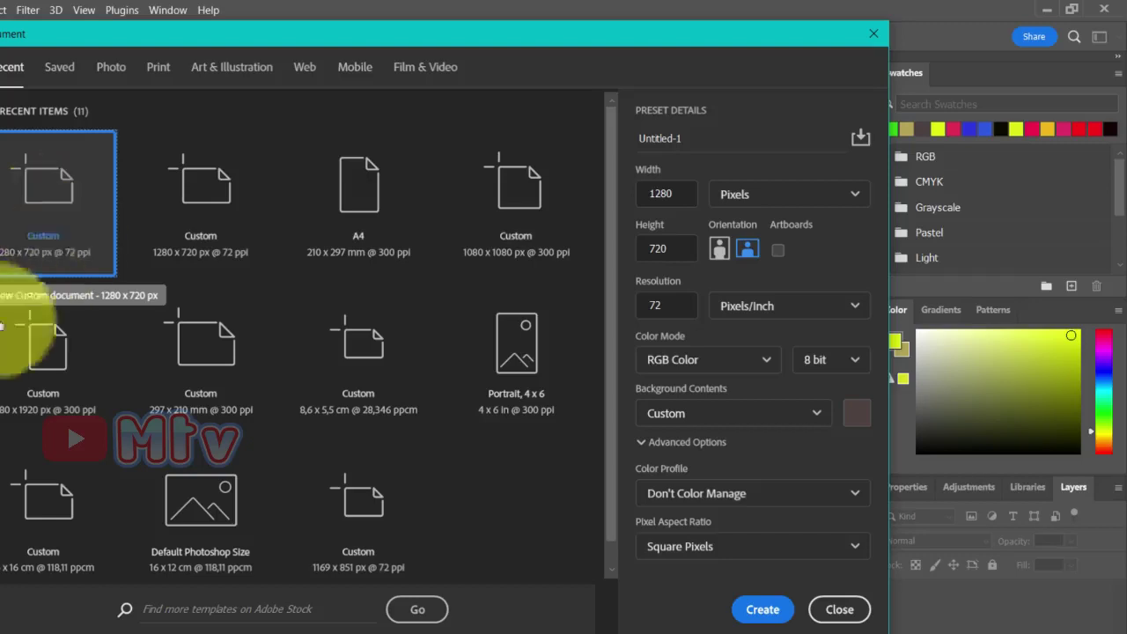
Set the background contents to a dark brown-grey colour and create the document
{"action": "left_click", "coordinate": [861, 414]}
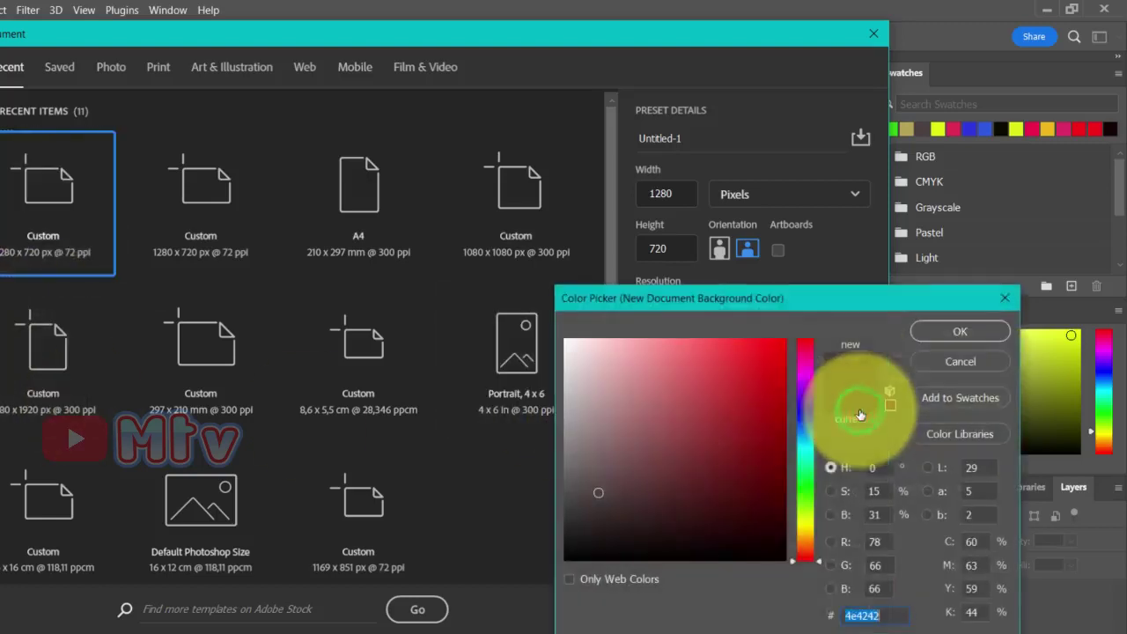
{"action": "left_click", "coordinate": [588, 513]}
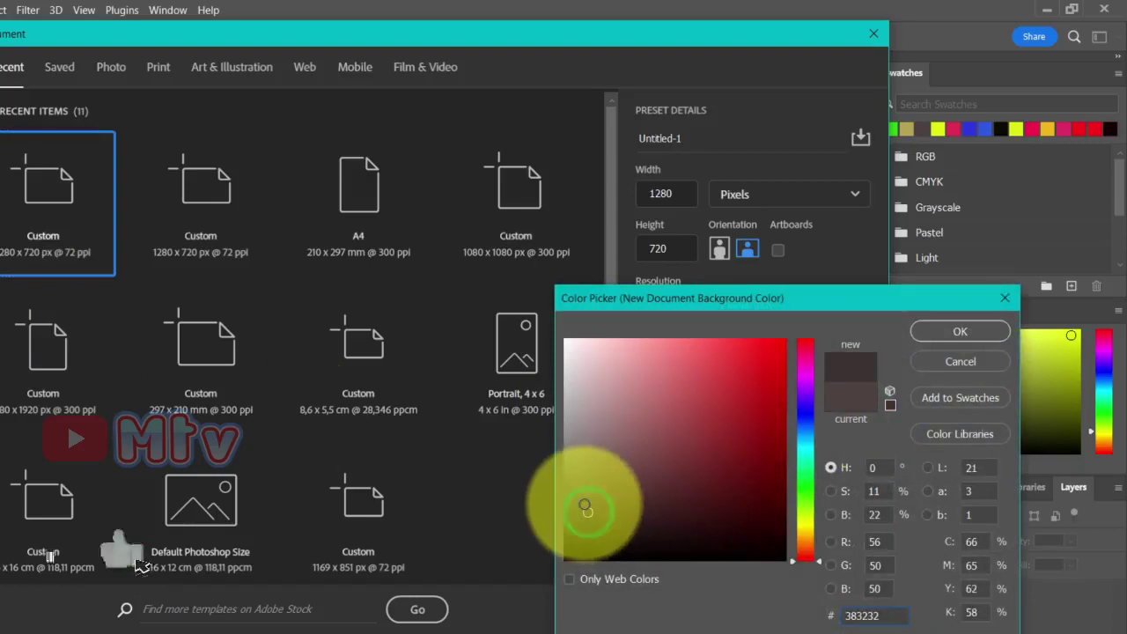
{"action": "left_click", "coordinate": [583, 504]}
{"action": "left_click", "coordinate": [960, 332]}
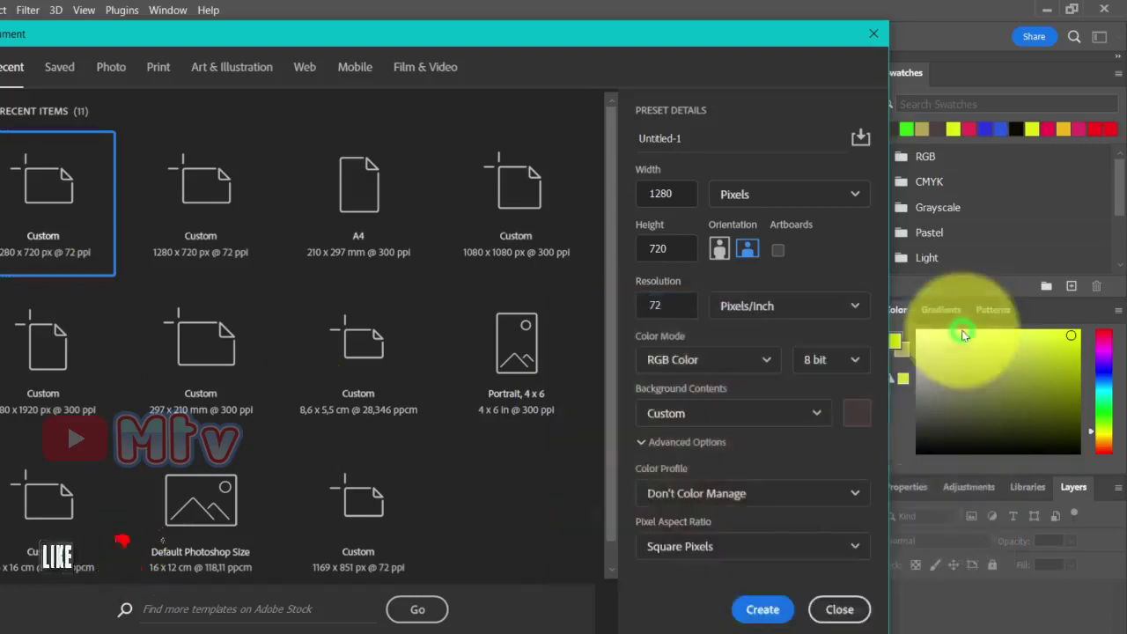
{"action": "left_click", "coordinate": [763, 610]}
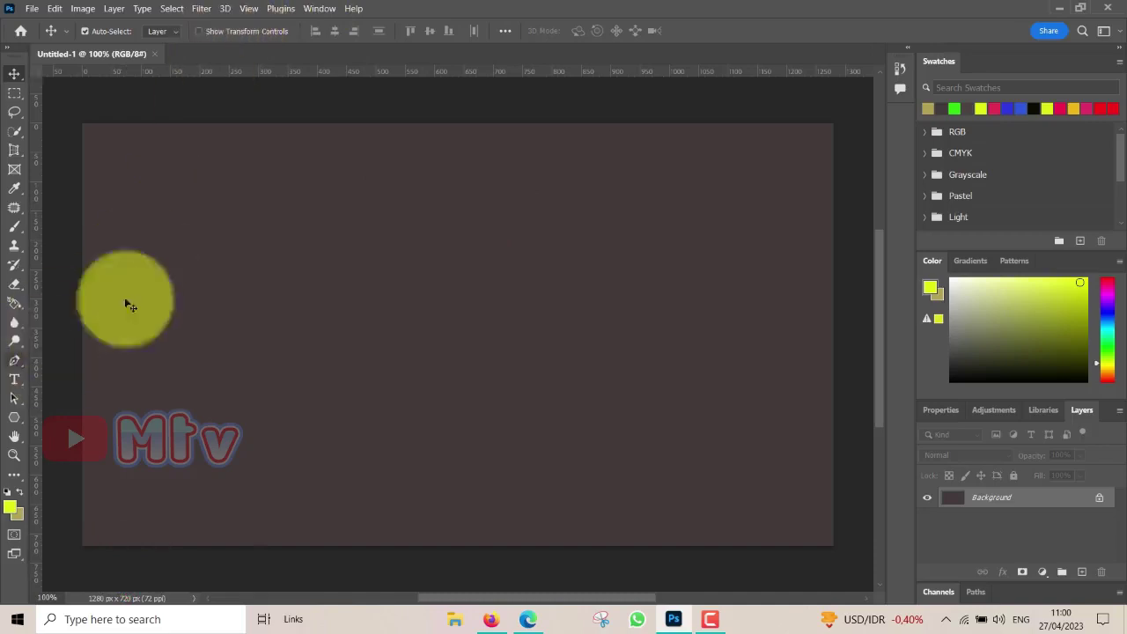
Select the standard Pen tool in Shape mode with no fill
{"action": "left_click", "coordinate": [17, 366]}
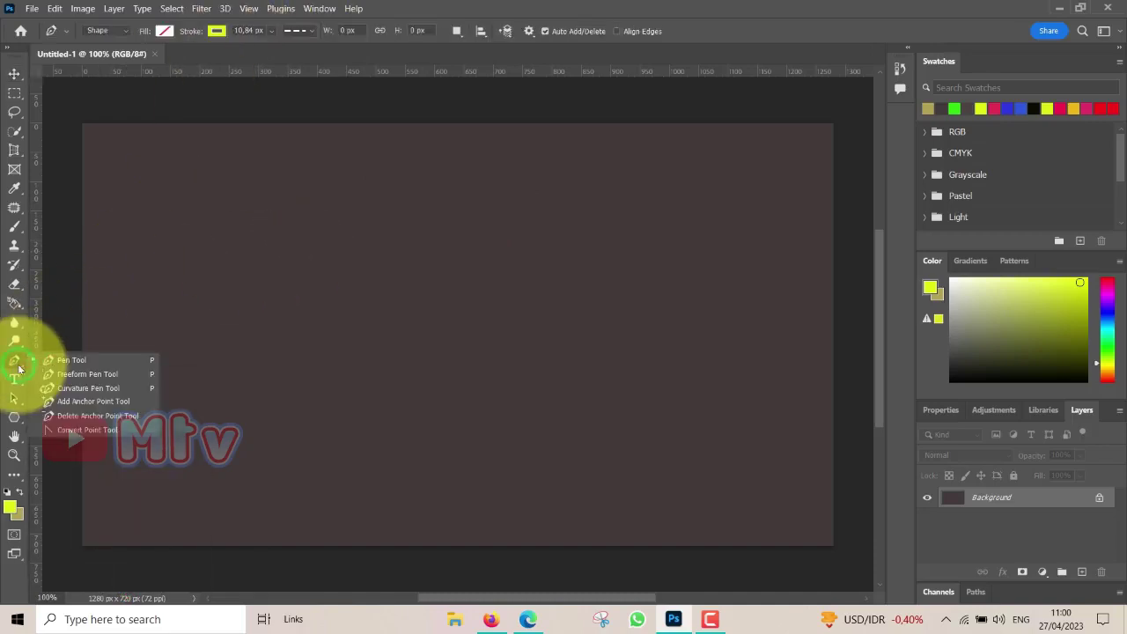
{"action": "left_click", "coordinate": [70, 360]}
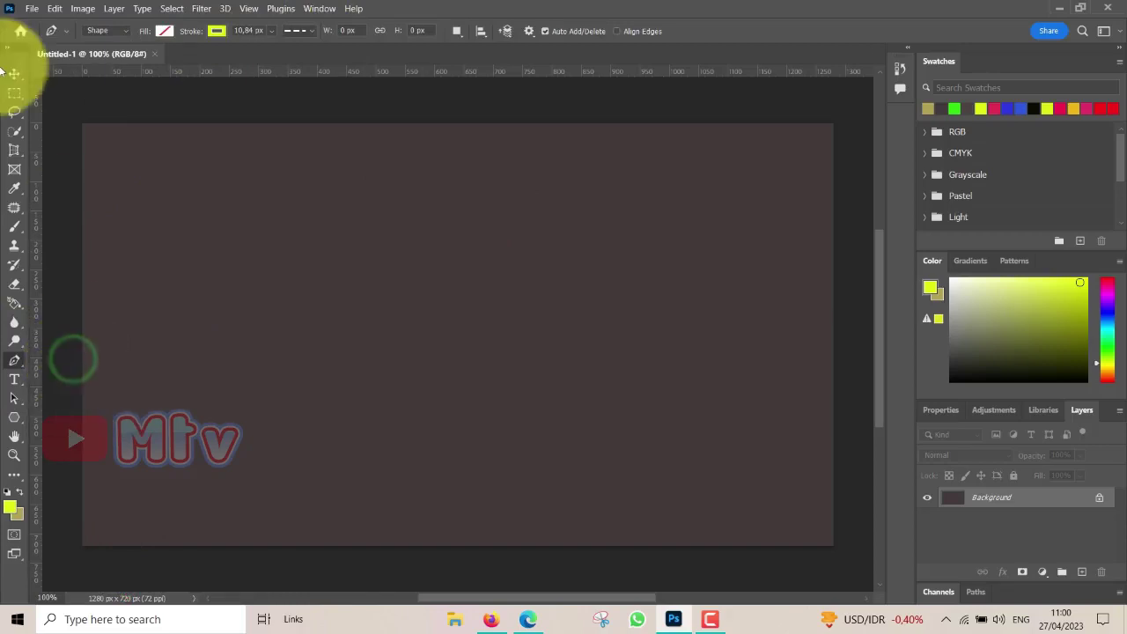
{"action": "left_click", "coordinate": [124, 32]}
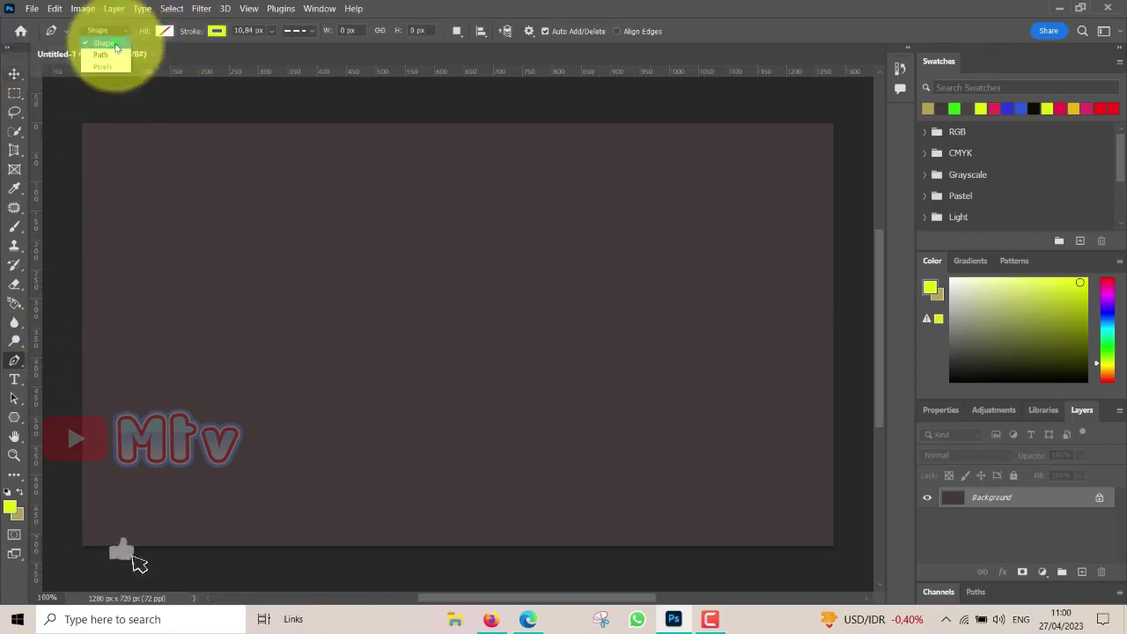
{"action": "left_click", "coordinate": [116, 44]}
{"action": "left_click", "coordinate": [114, 32]}
{"action": "left_click", "coordinate": [111, 48]}
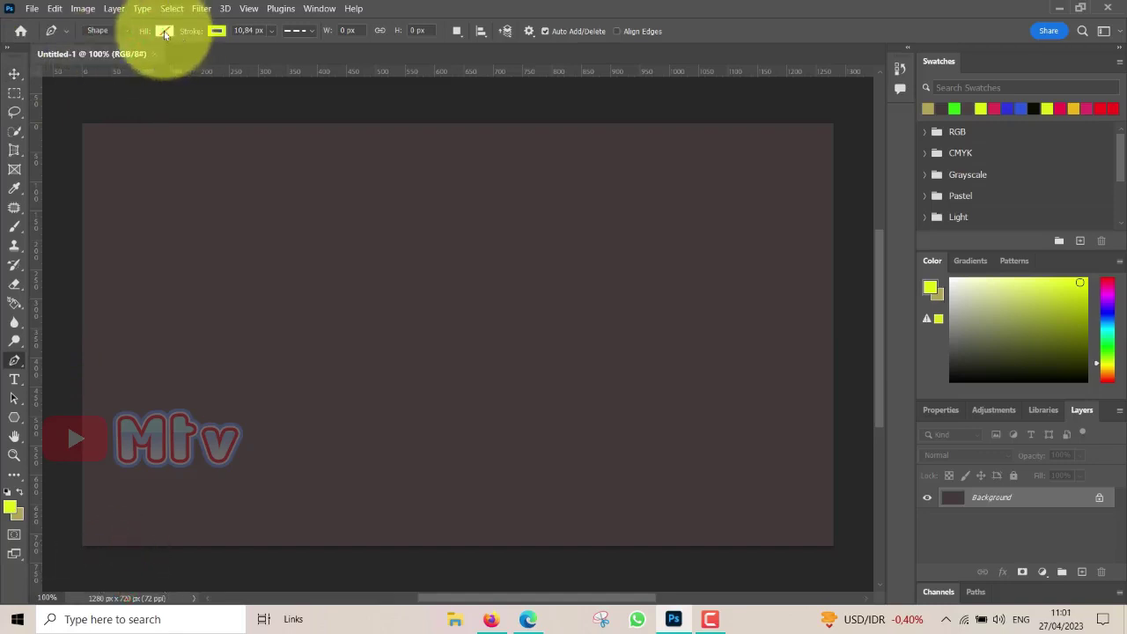
{"action": "left_click", "coordinate": [164, 31]}
{"action": "left_click", "coordinate": [78, 58]}
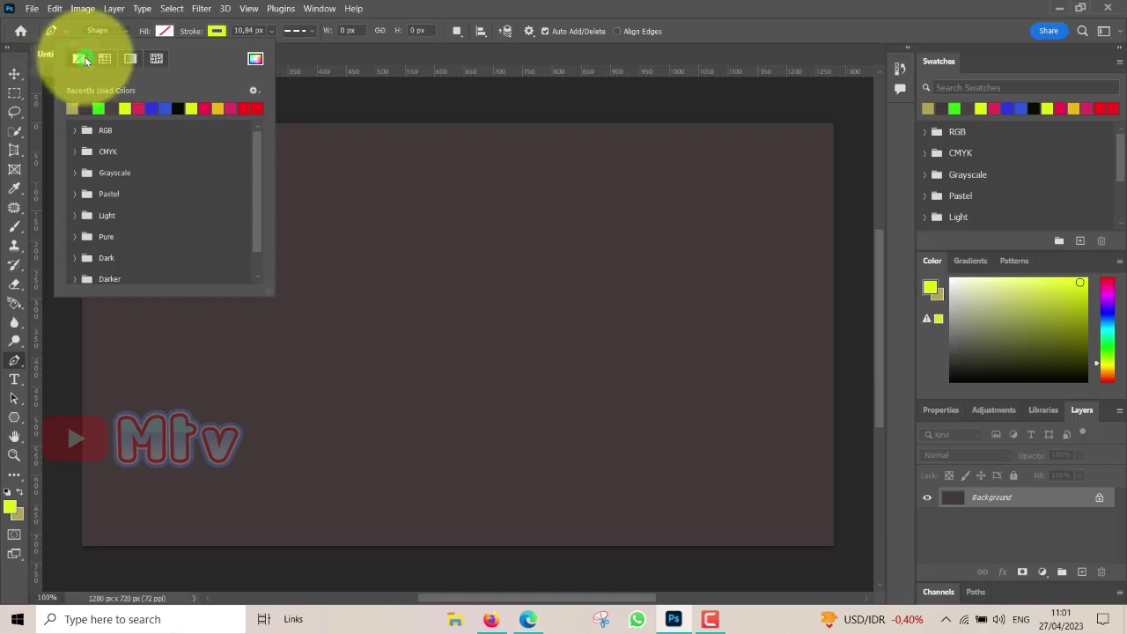
{"action": "left_click", "coordinate": [163, 31]}
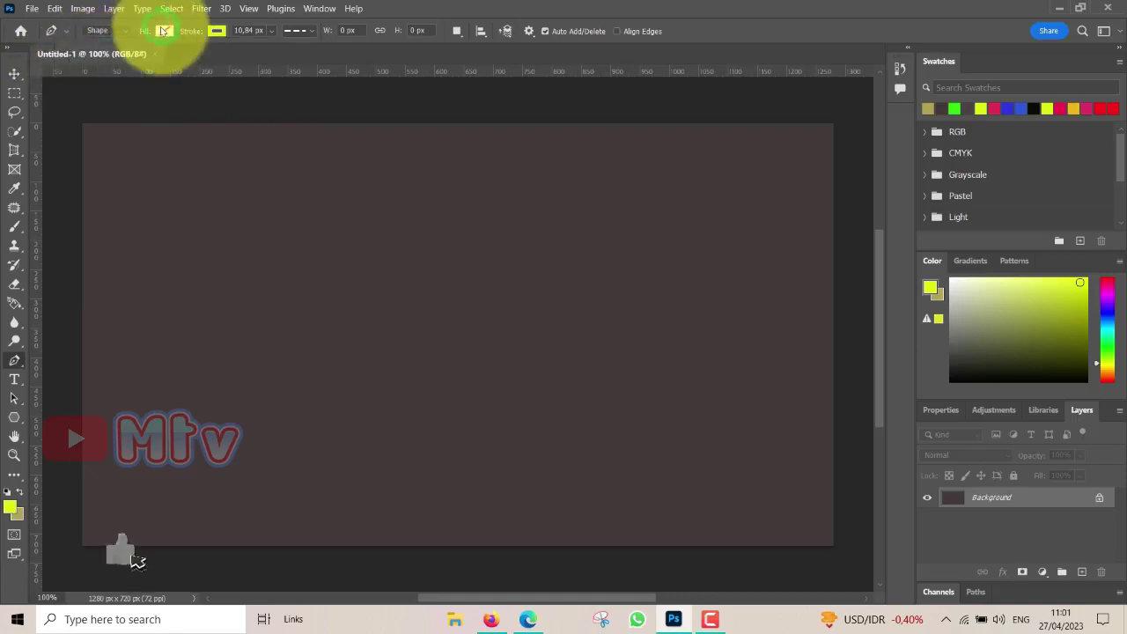
Set the pen's stroke to yellow, 1.87 px, with a solid line style
{"action": "left_click", "coordinate": [219, 31]}
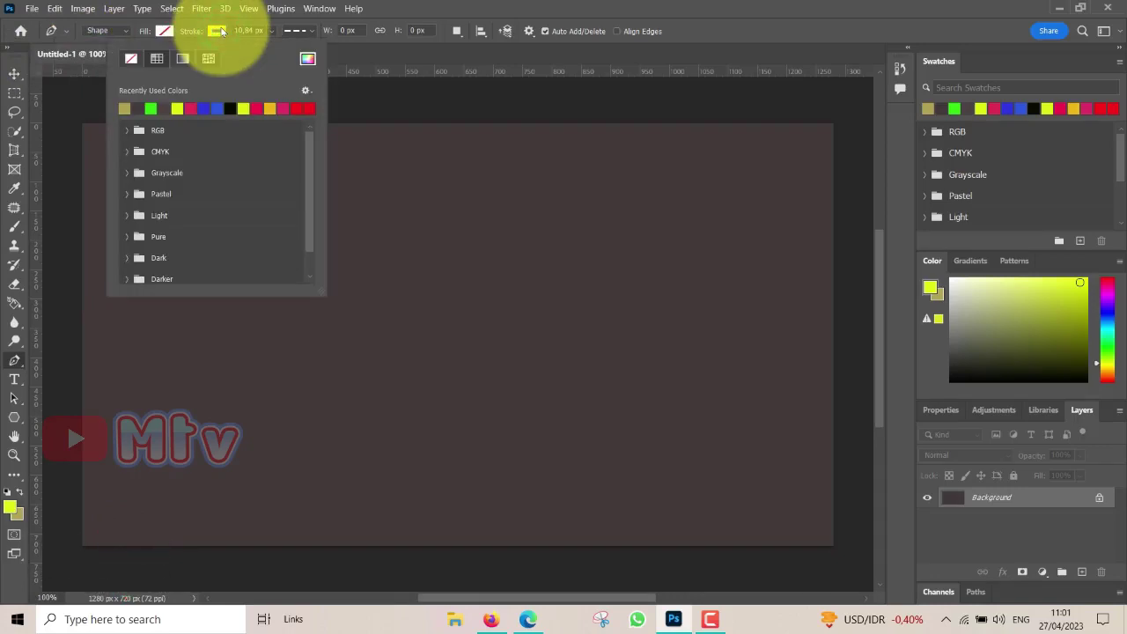
{"action": "left_click", "coordinate": [271, 31]}
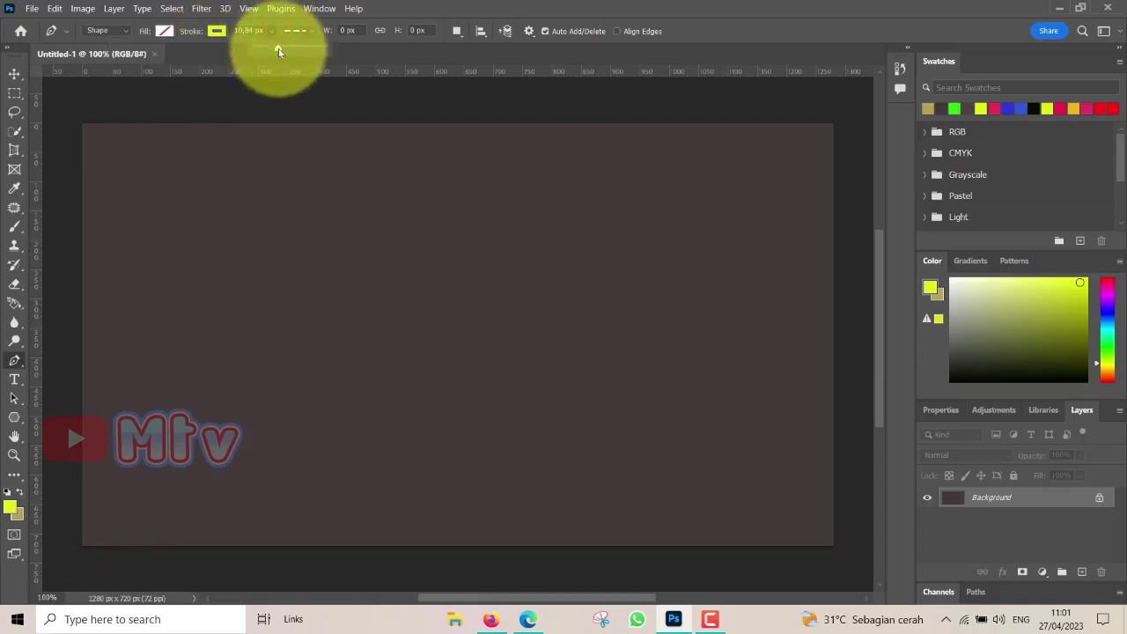
{"action": "left_click_drag", "start_coordinate": [278, 47], "coordinate": [275, 47]}
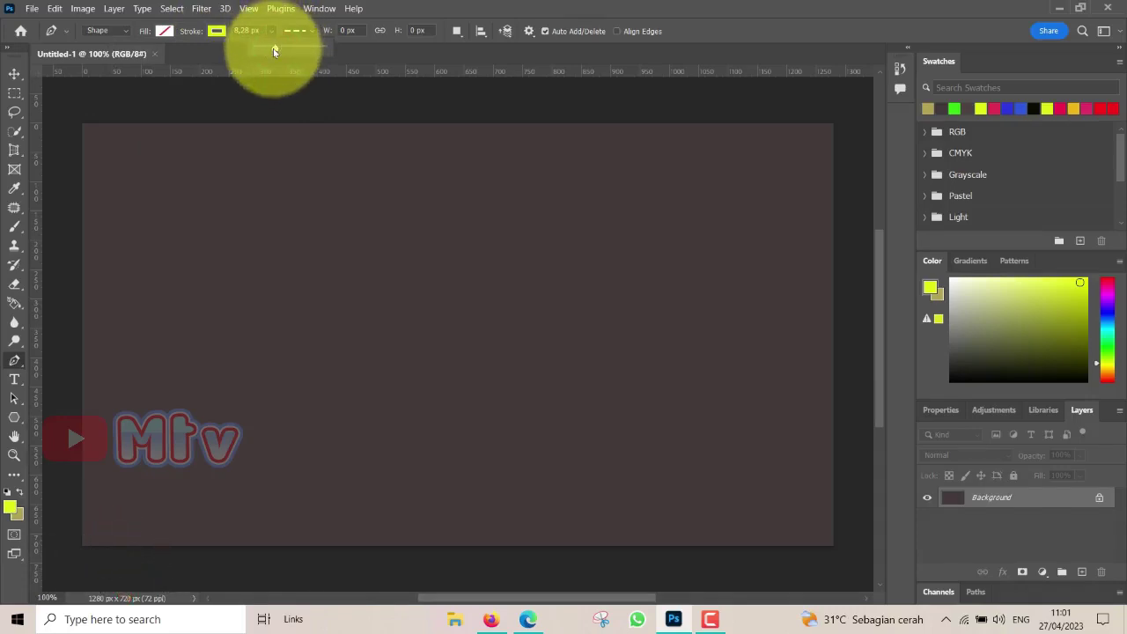
{"action": "mouse_move", "coordinate": [274, 49]}
{"action": "left_mouse_down"}
{"action": "mouse_move", "coordinate": [290, 52]}
{"action": "mouse_move", "coordinate": [272, 46]}
{"action": "left_mouse_up"}
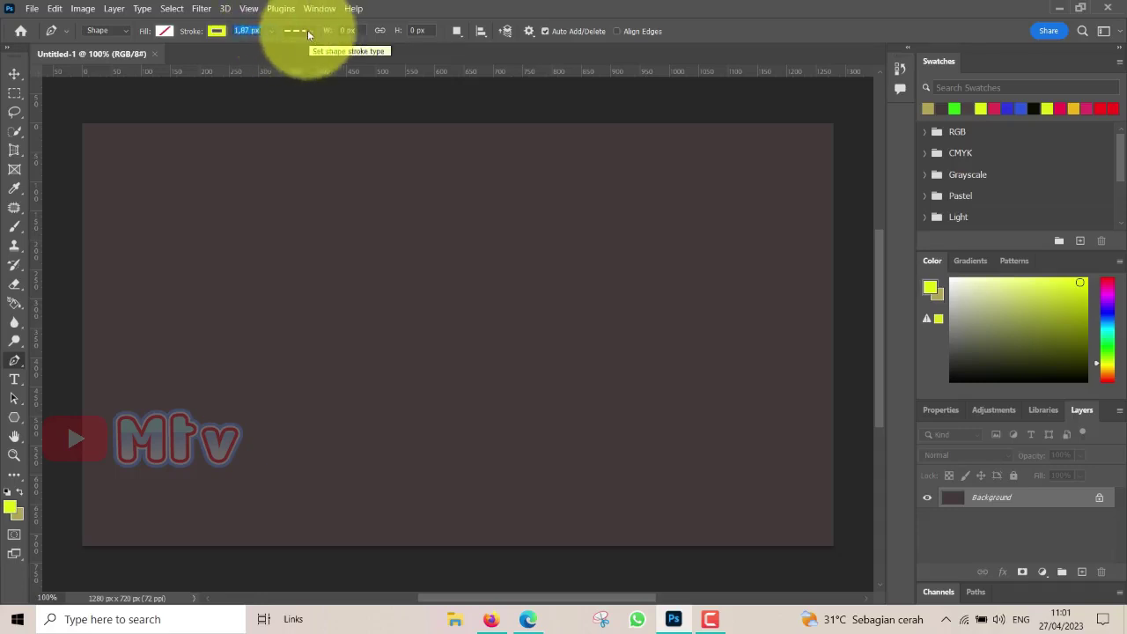
{"action": "left_click", "coordinate": [308, 35]}
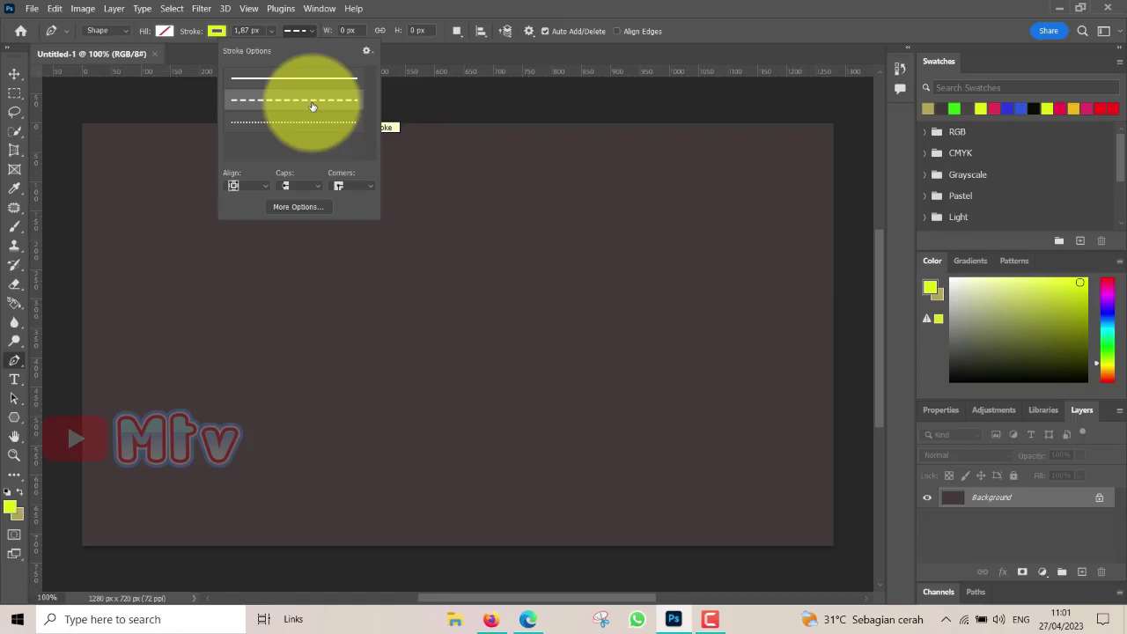
{"action": "left_click", "coordinate": [276, 77]}
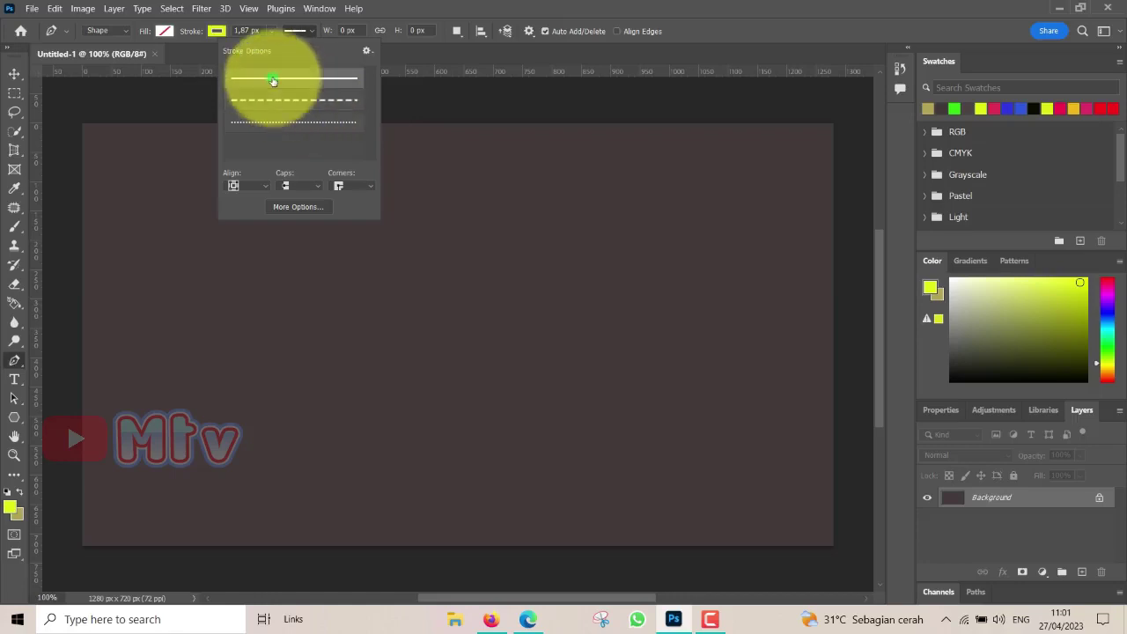
{"action": "left_click", "coordinate": [312, 33]}
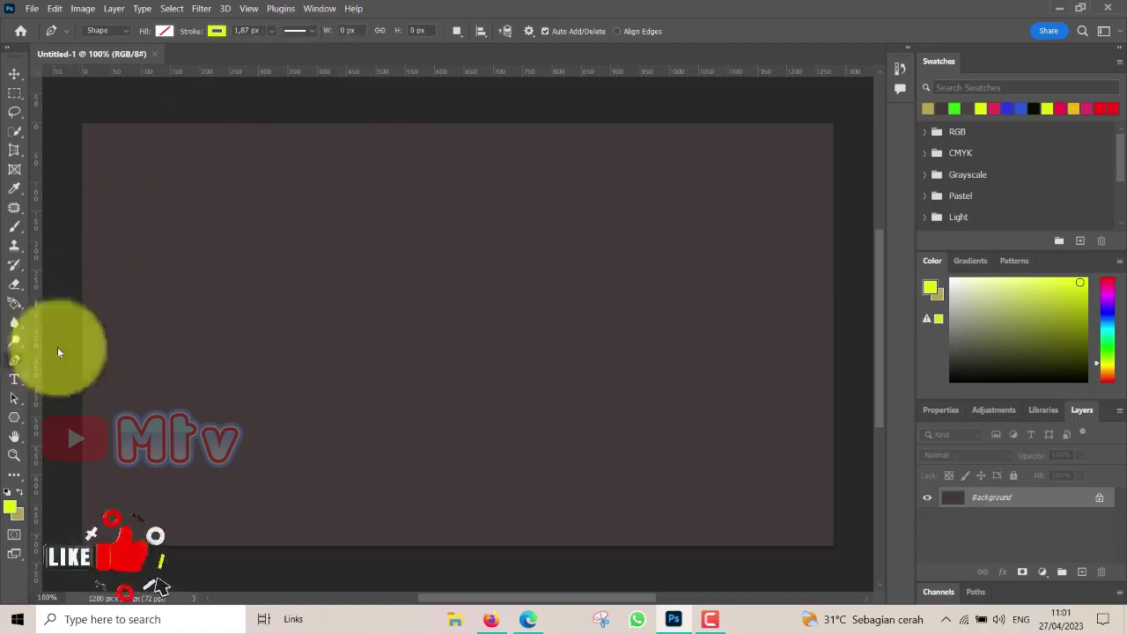
Draw a horizontal line near the top left and thicken its stroke to 12.12 px
{"action": "left_click", "coordinate": [128, 177]}
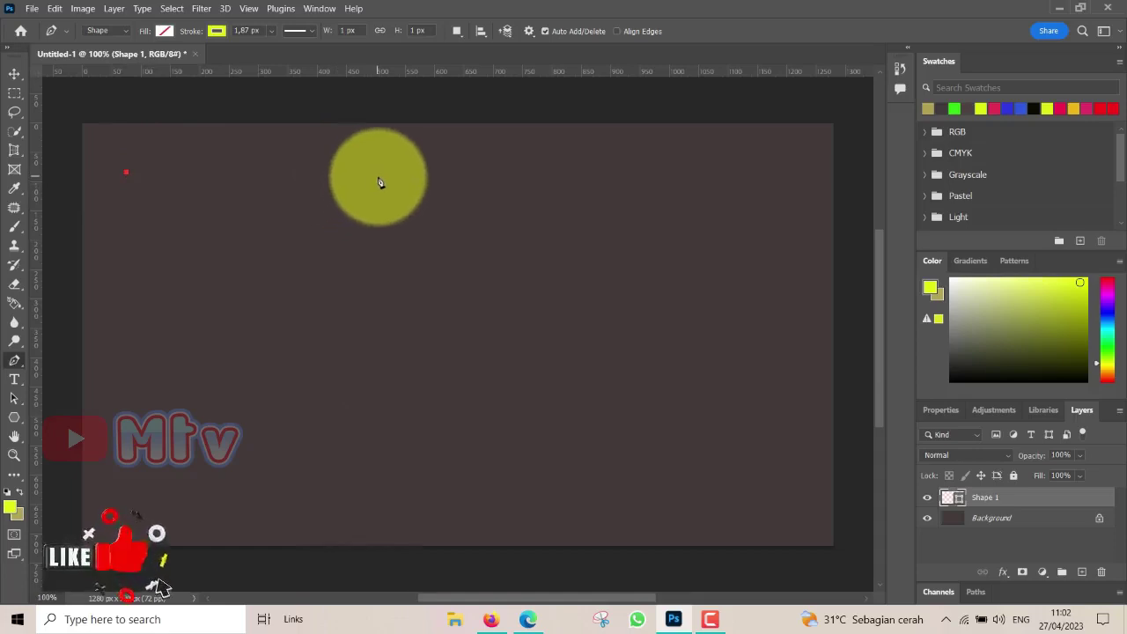
{"action": "left_click", "coordinate": [367, 172]}
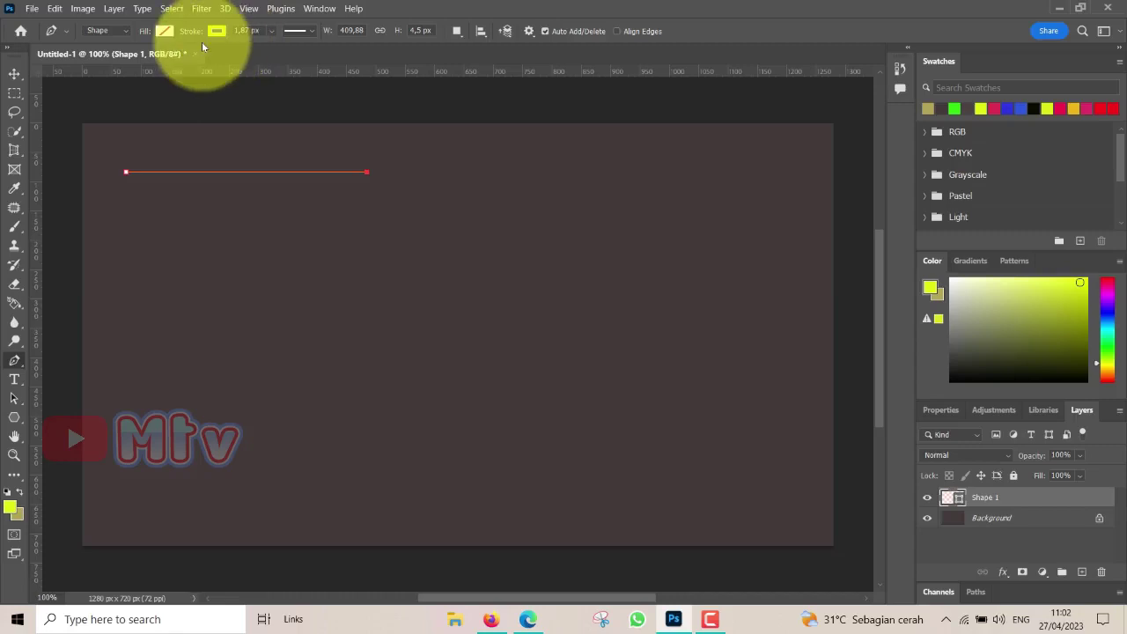
{"action": "left_click", "coordinate": [273, 30]}
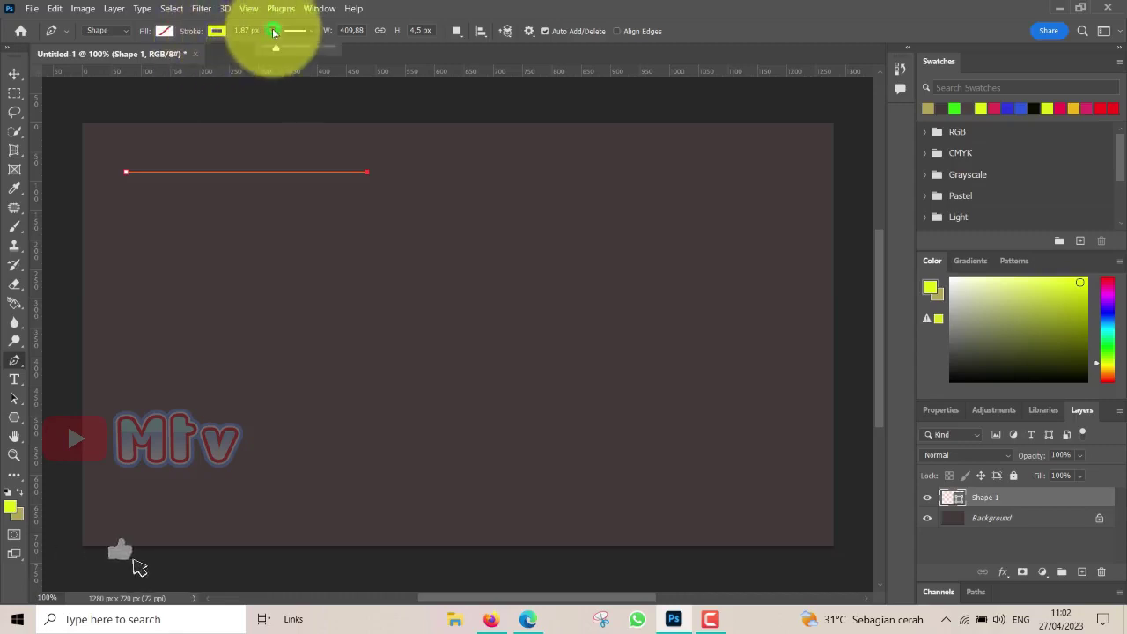
{"action": "left_click_drag", "start_coordinate": [275, 47], "coordinate": [286, 48]}
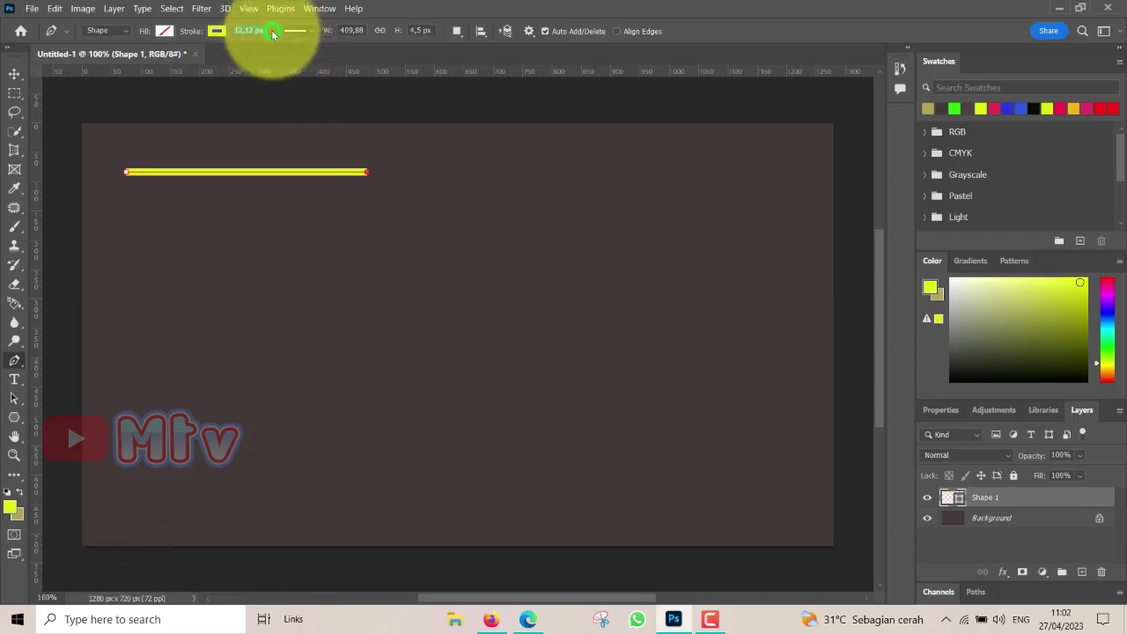
{"action": "left_click", "coordinate": [14, 73]}
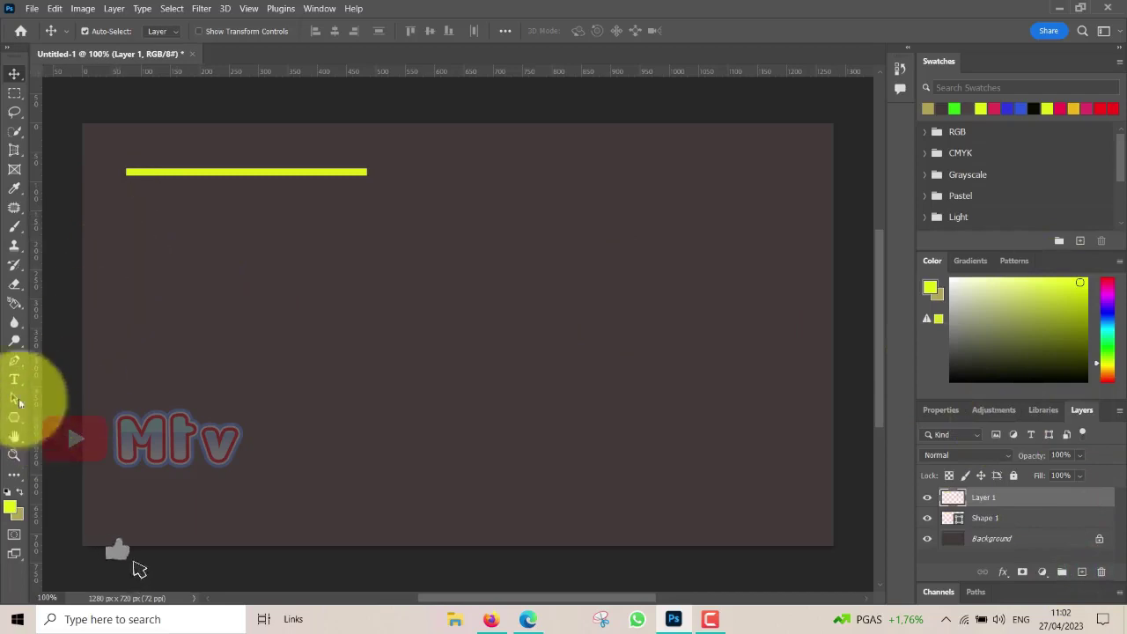
Draw a second line below the first, stroked red and thickened to 10.84 px
{"action": "left_click", "coordinate": [15, 362]}
{"action": "left_click", "coordinate": [129, 223]}
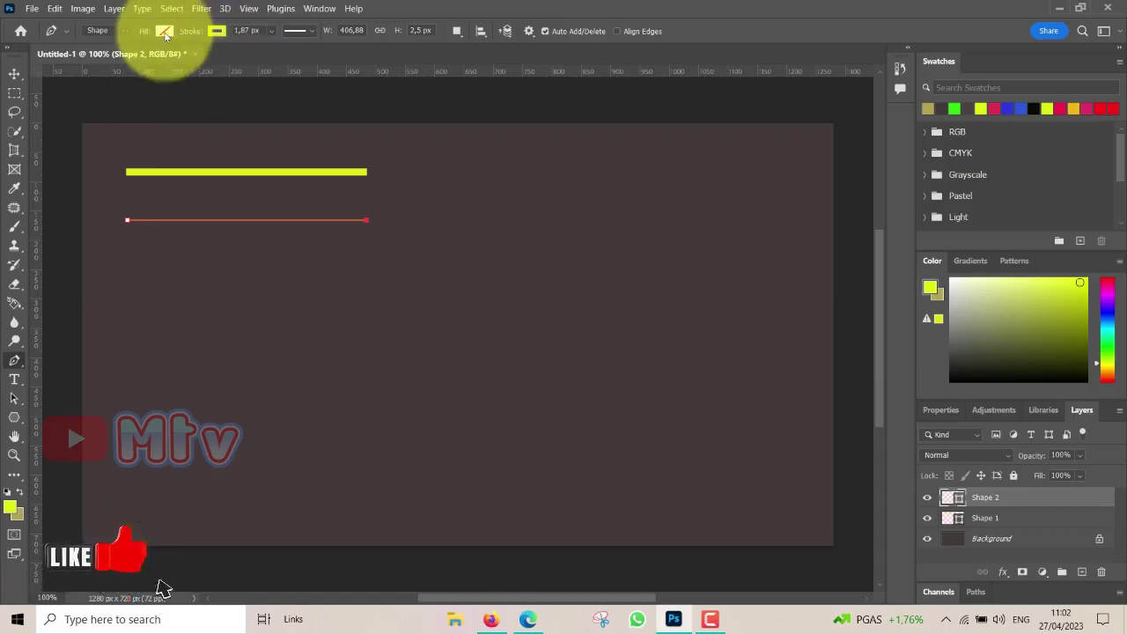
{"action": "left_click", "coordinate": [218, 32]}
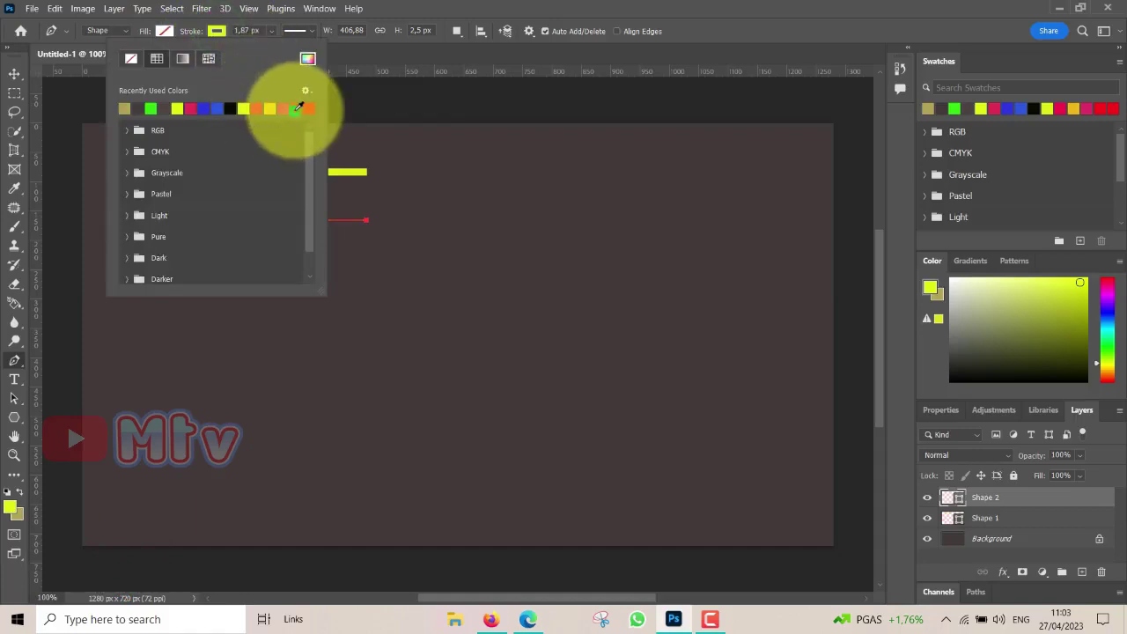
{"action": "left_click", "coordinate": [298, 108]}
{"action": "left_click", "coordinate": [218, 32]}
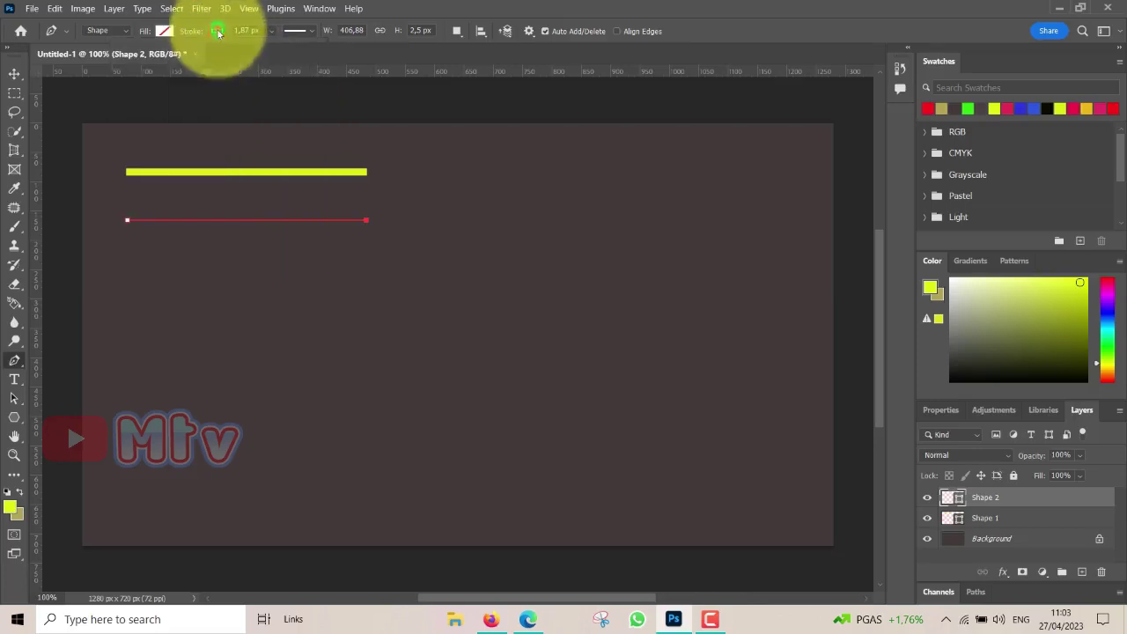
{"action": "left_click", "coordinate": [272, 31]}
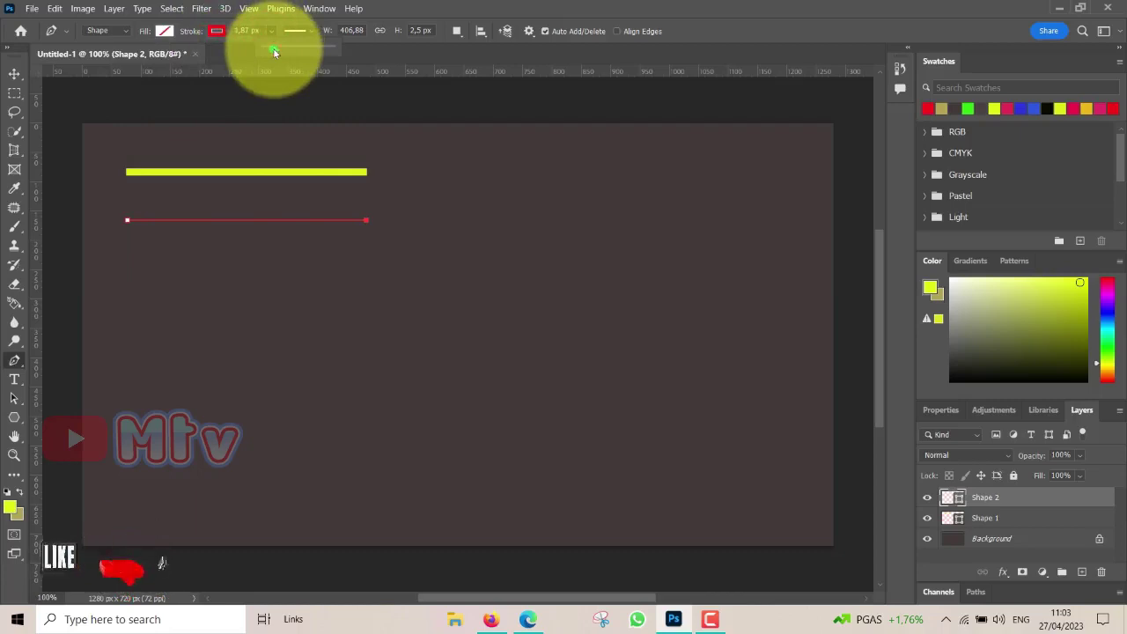
{"action": "left_click_drag", "start_coordinate": [275, 48], "coordinate": [285, 51]}
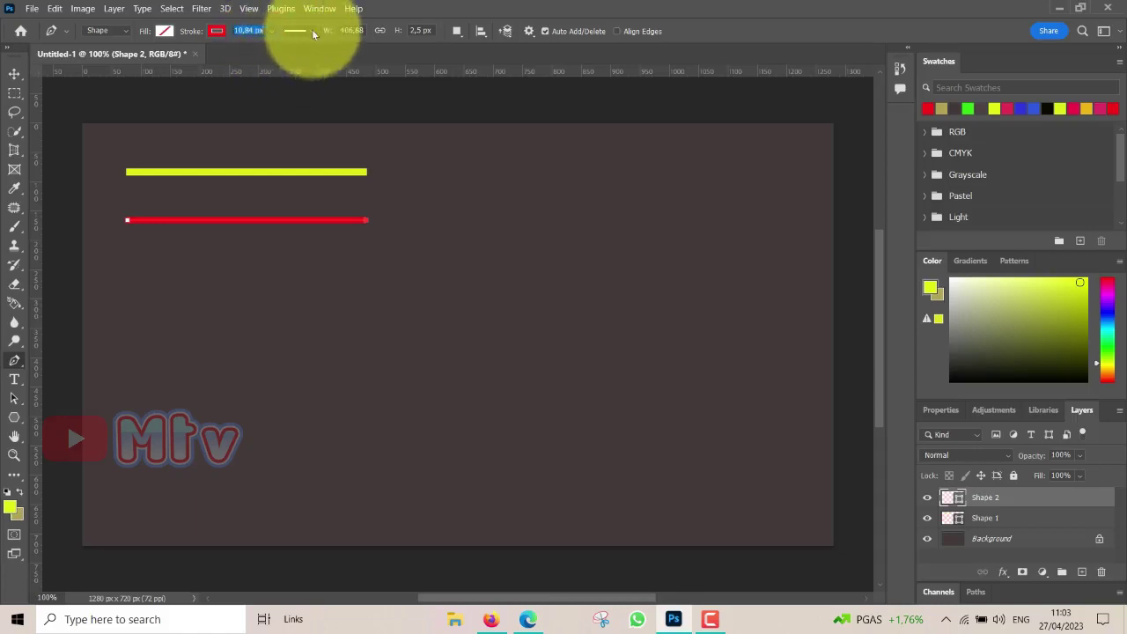
{"action": "left_click", "coordinate": [313, 31]}
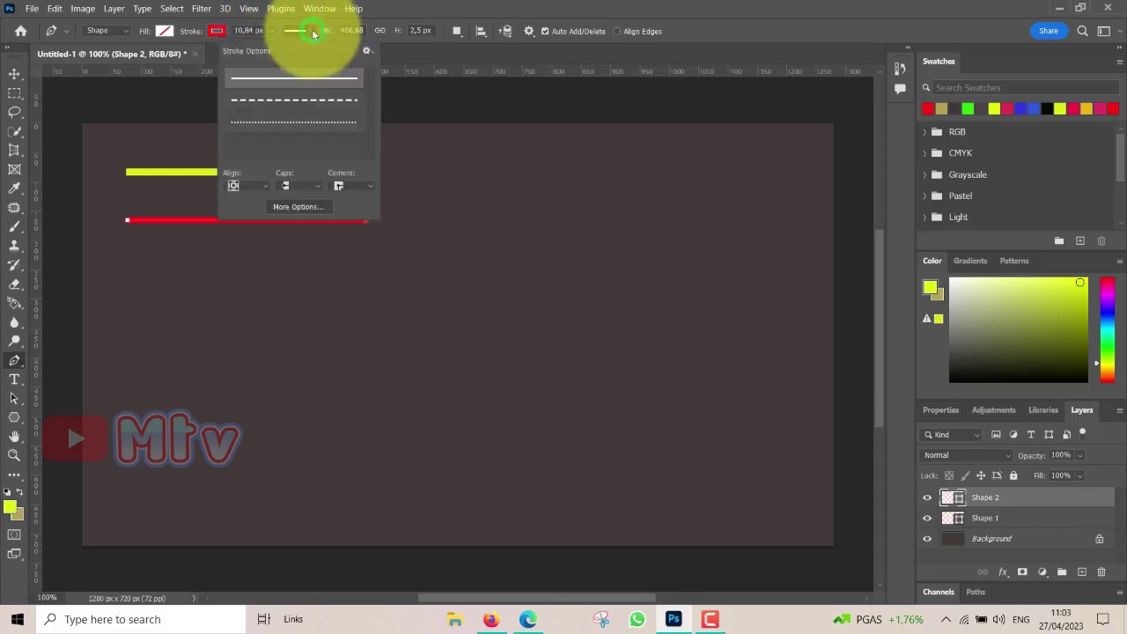
Make the red line dashed with a custom 4, 2, 3, 2 dash-and-gap pattern
{"action": "left_click", "coordinate": [298, 101]}
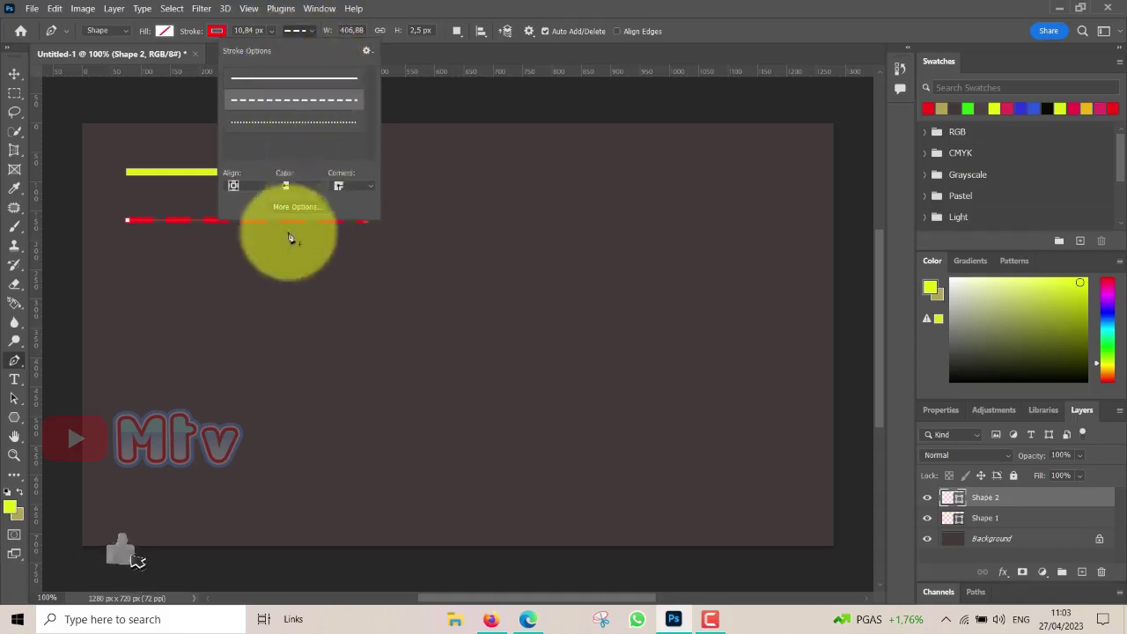
{"action": "left_click", "coordinate": [298, 207]}
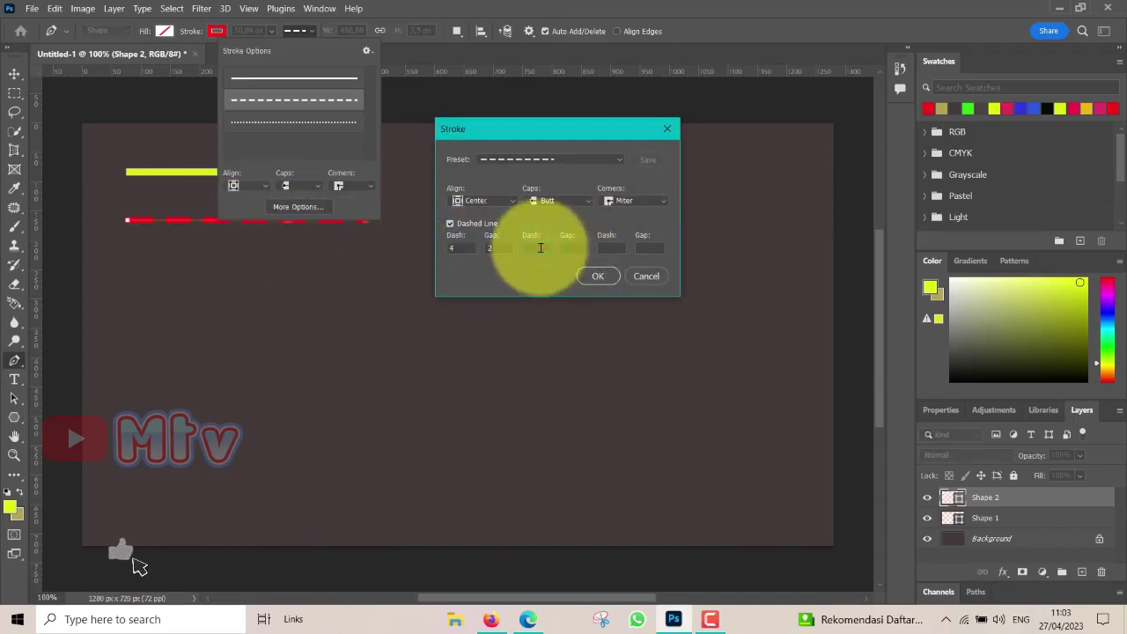
{"action": "left_click", "coordinate": [541, 248]}
{"action": "type", "text": "3"}
{"action": "left_click", "coordinate": [588, 248]}
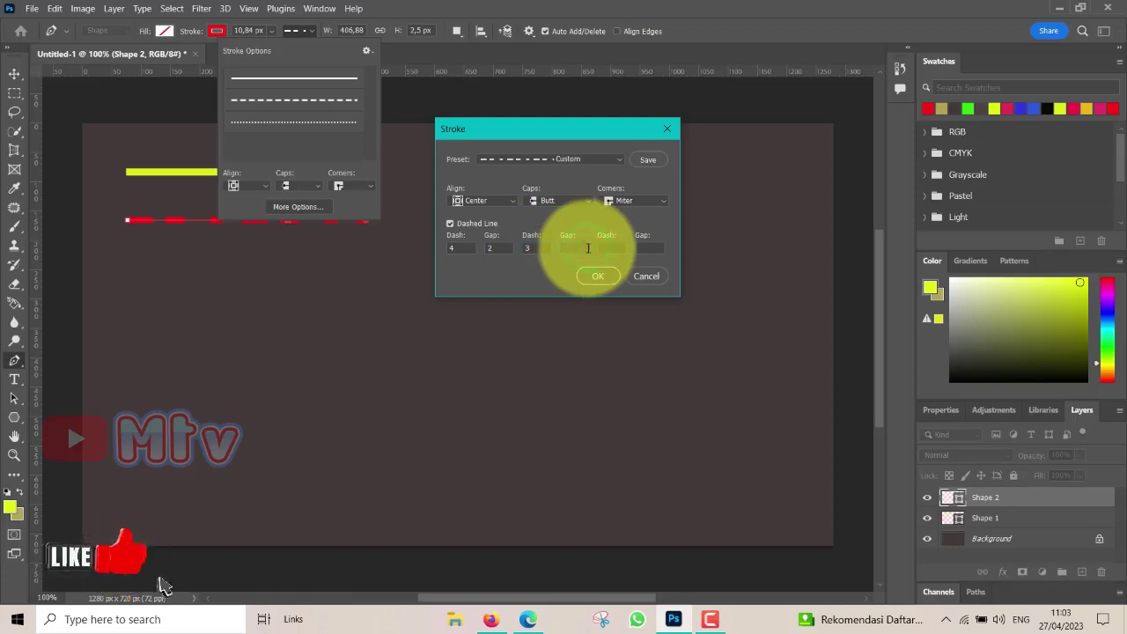
{"action": "type", "text": "2"}
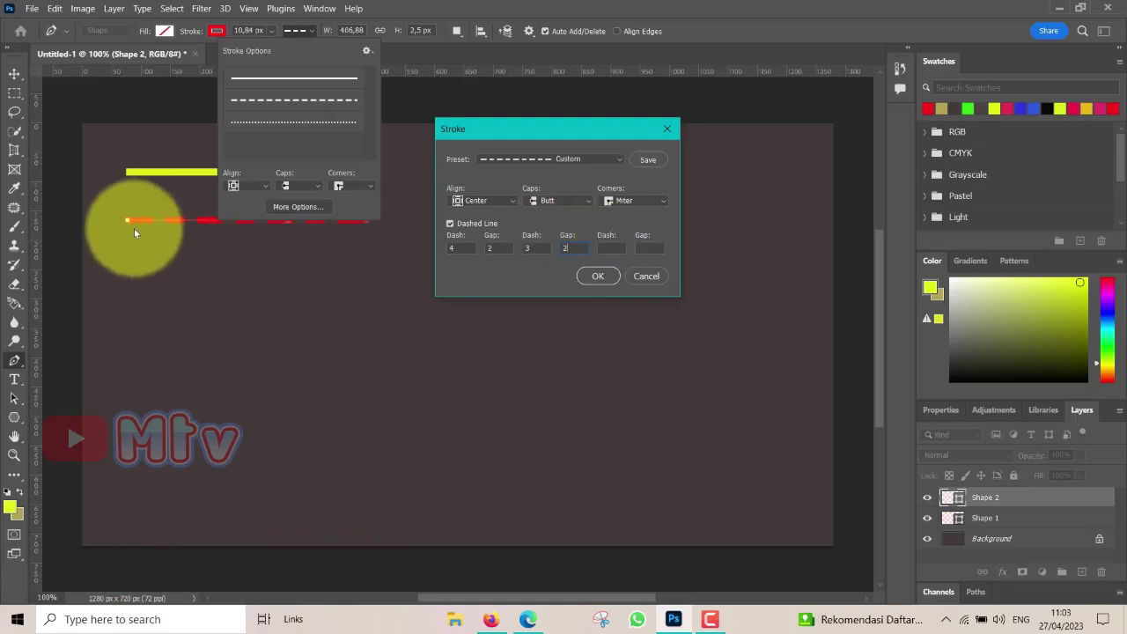
{"action": "left_click", "coordinate": [599, 276]}
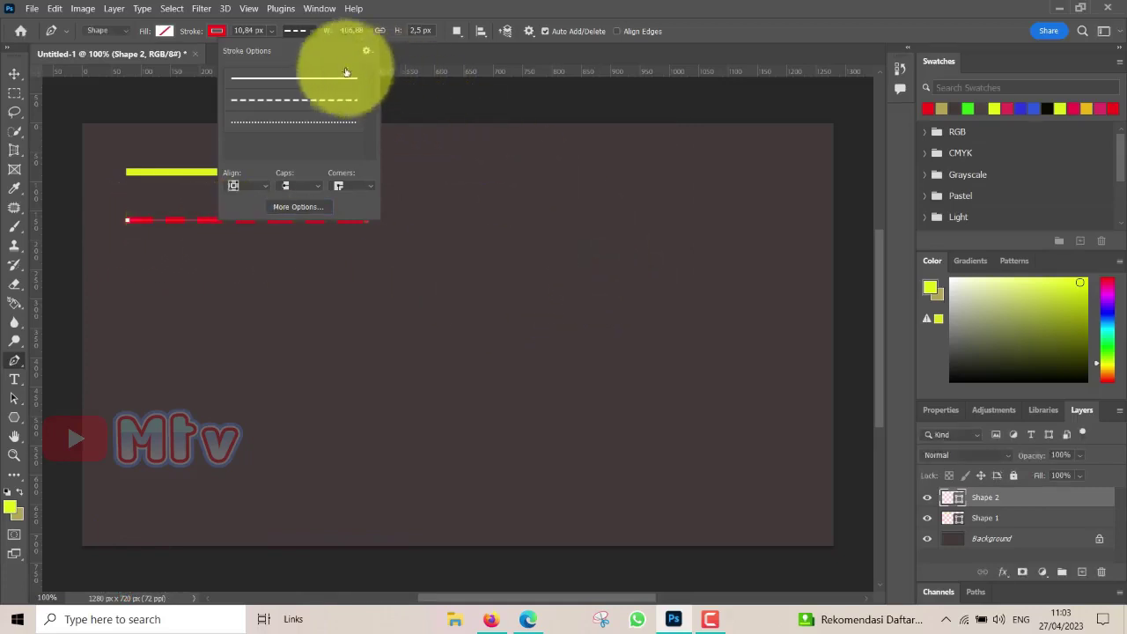
{"action": "left_click", "coordinate": [300, 30]}
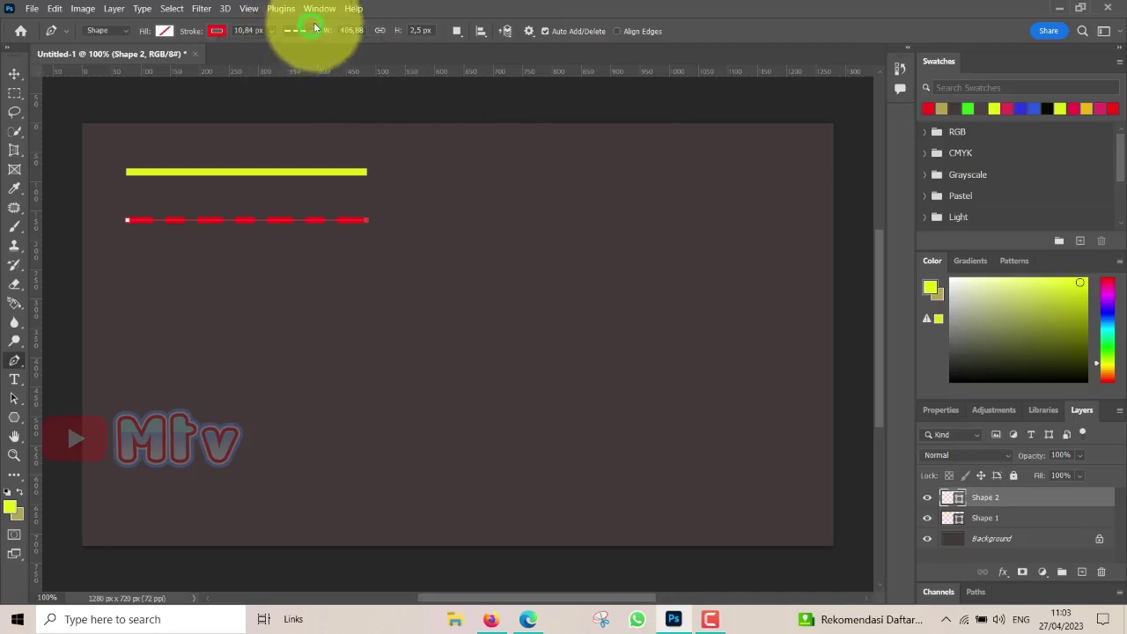
Nudge the red dashed line down slightly and add an empty Layer 1 above the lines
{"action": "left_click", "coordinate": [14, 73]}
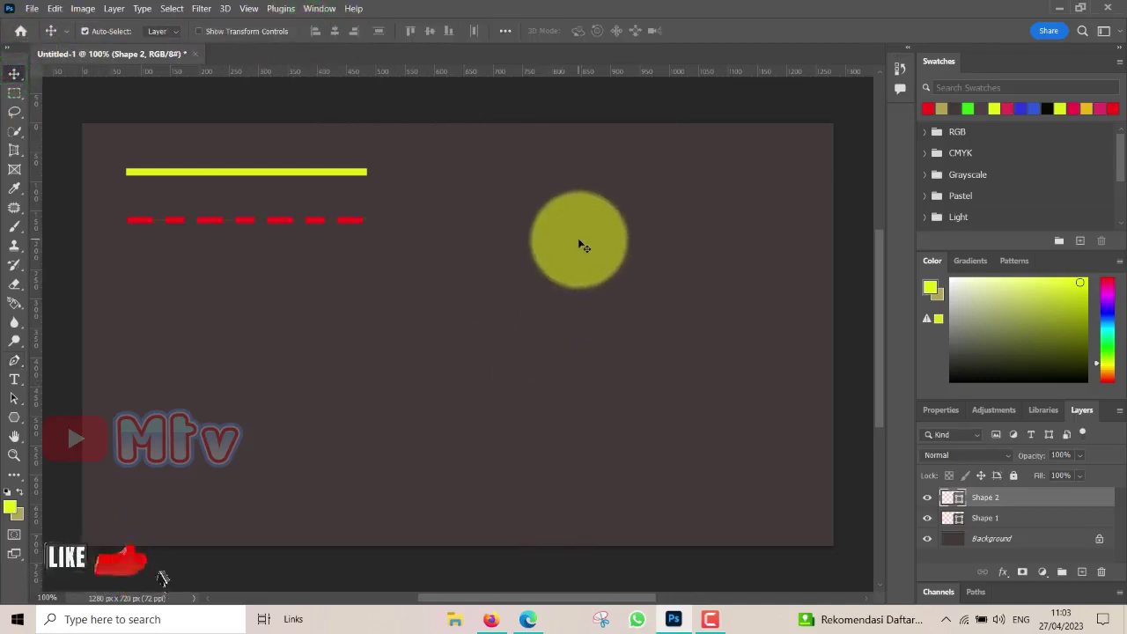
{"action": "key", "text": "Down"}
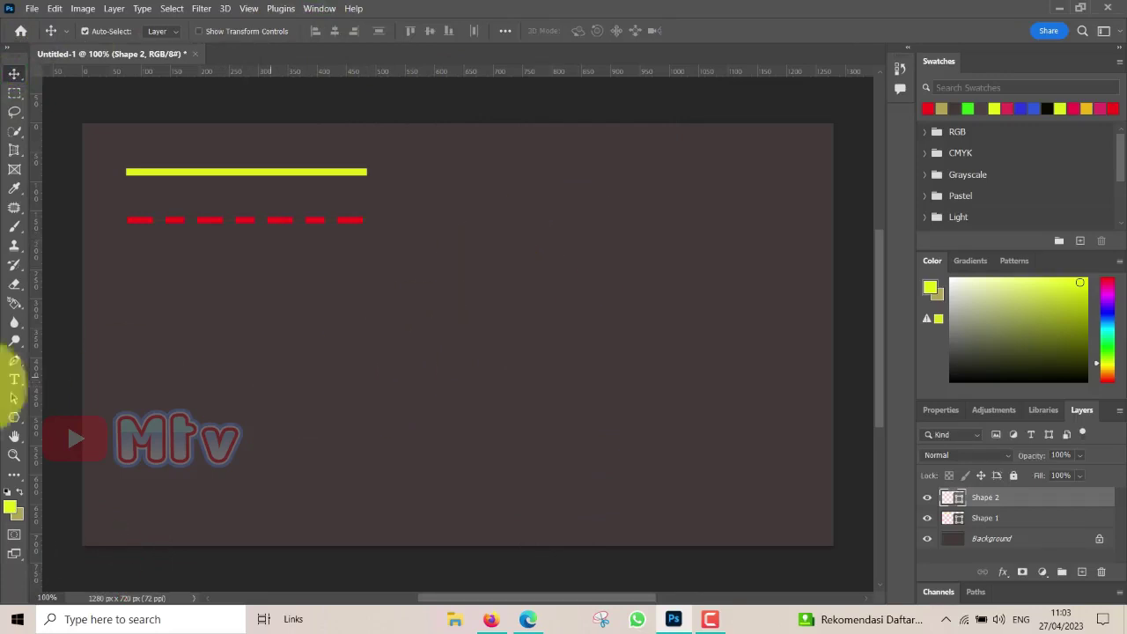
{"action": "left_click", "coordinate": [1083, 573]}
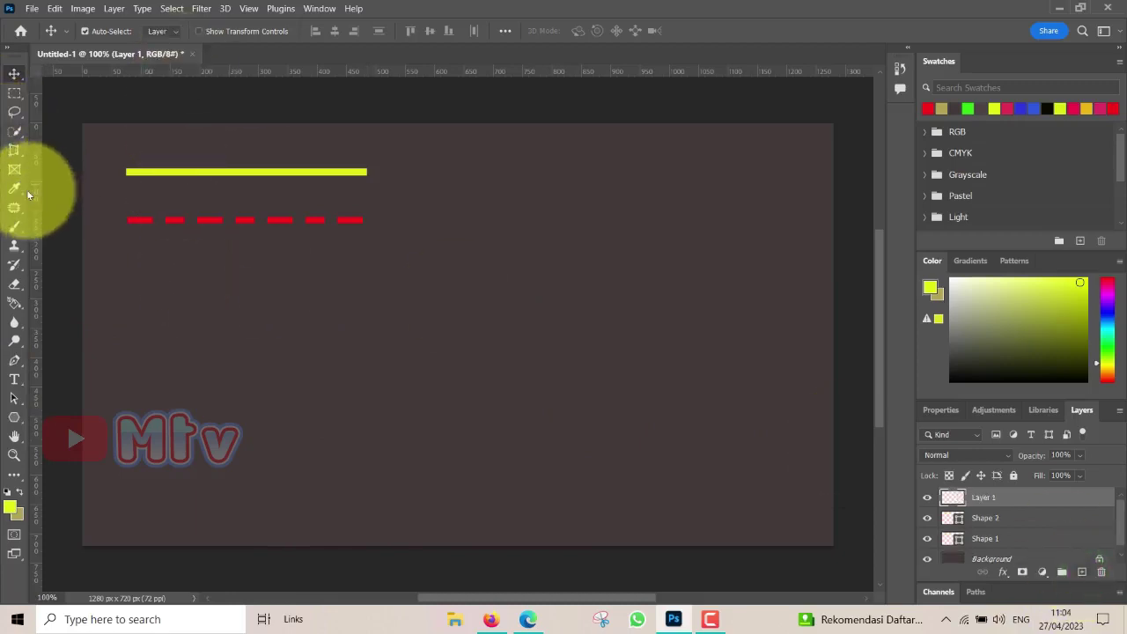
{"action": "left_click", "coordinate": [14, 362]}
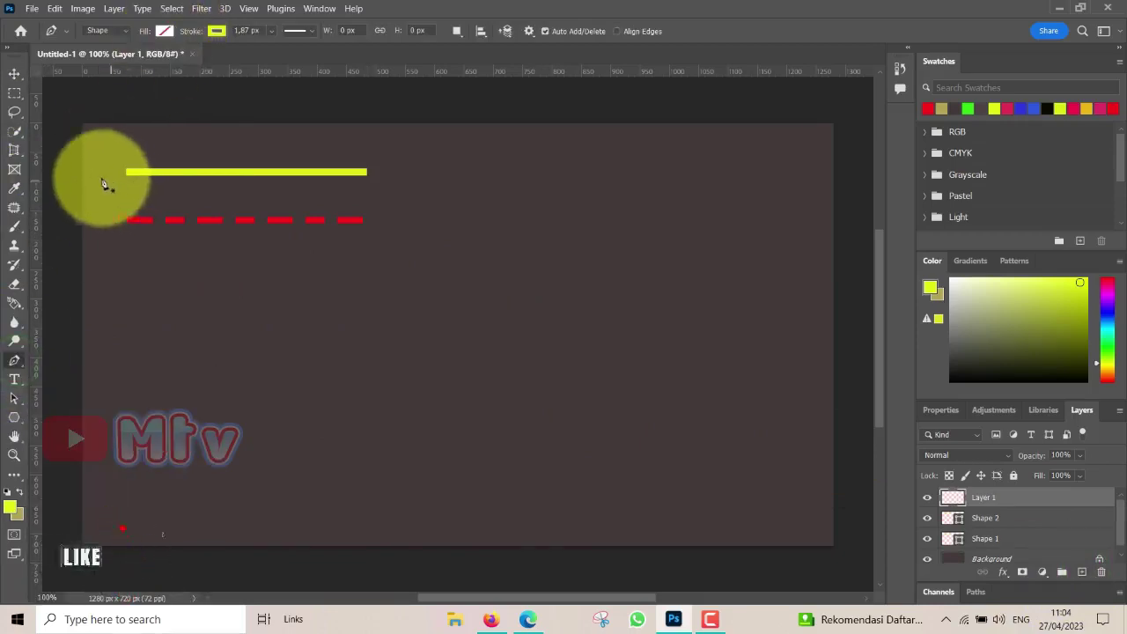
{"action": "left_click", "coordinate": [273, 32]}
Raise the stroke to 8.28 px and draw a 278 px yellow circle below the lines
{"action": "left_click_drag", "start_coordinate": [276, 46], "coordinate": [283, 47]}
{"action": "left_click", "coordinate": [271, 32]}
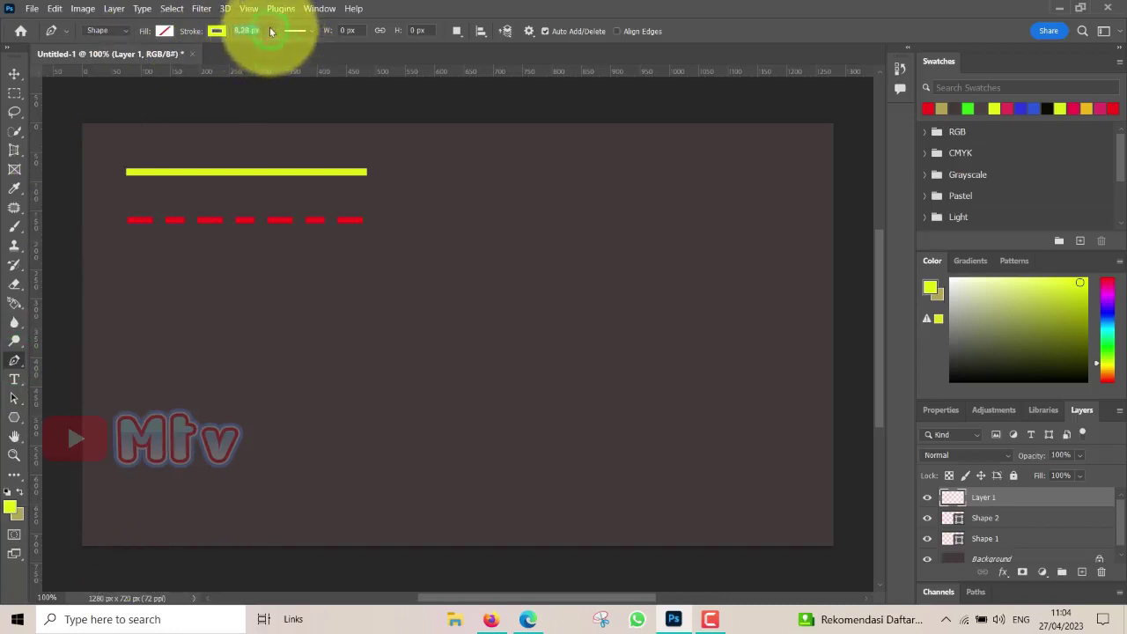
{"action": "left_click", "coordinate": [18, 420]}
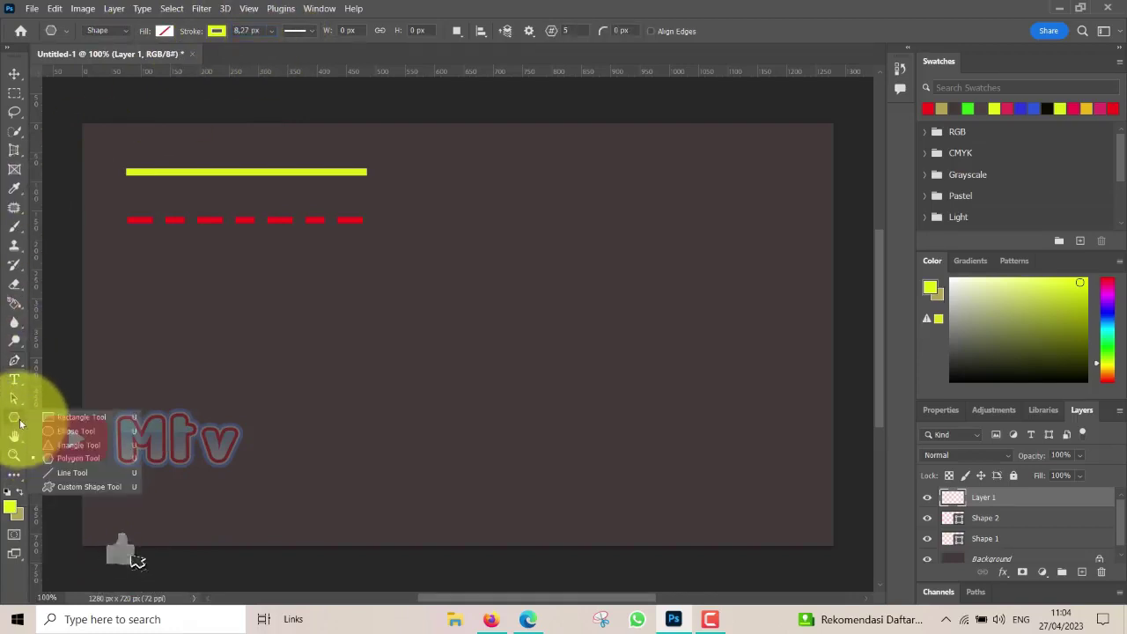
{"action": "left_click", "coordinate": [71, 433]}
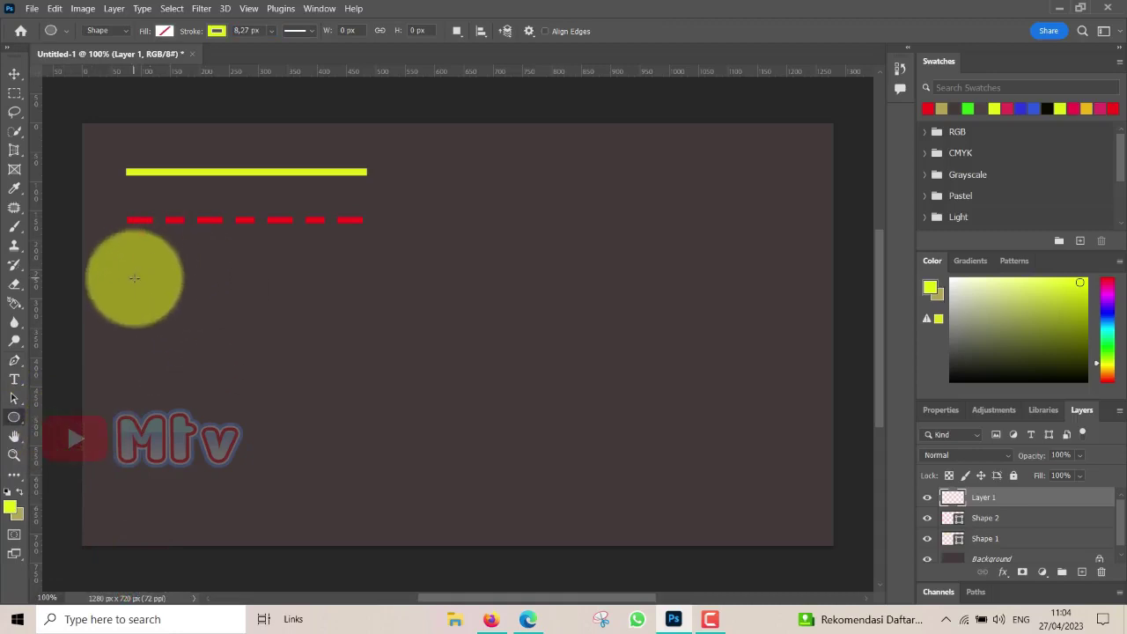
{"action": "mouse_move", "coordinate": [134, 278]}
{"action": "left_mouse_down"}
{"action": "mouse_move", "coordinate": [359, 435]}
{"action": "mouse_move", "coordinate": [359, 418]}
{"action": "left_mouse_up"}
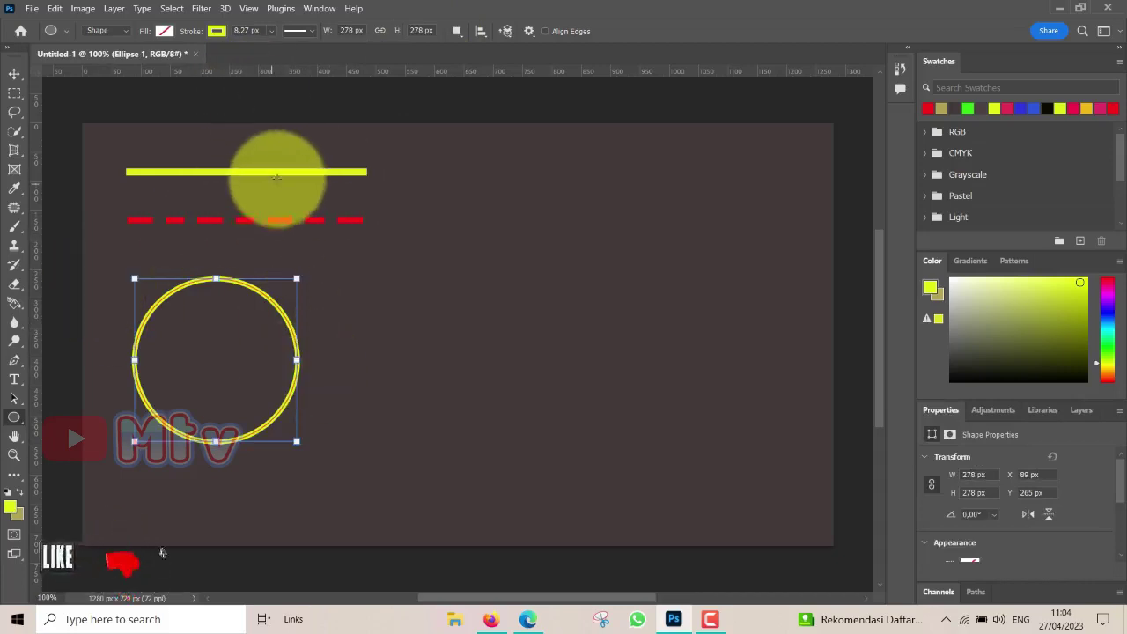
{"action": "left_click", "coordinate": [15, 74]}
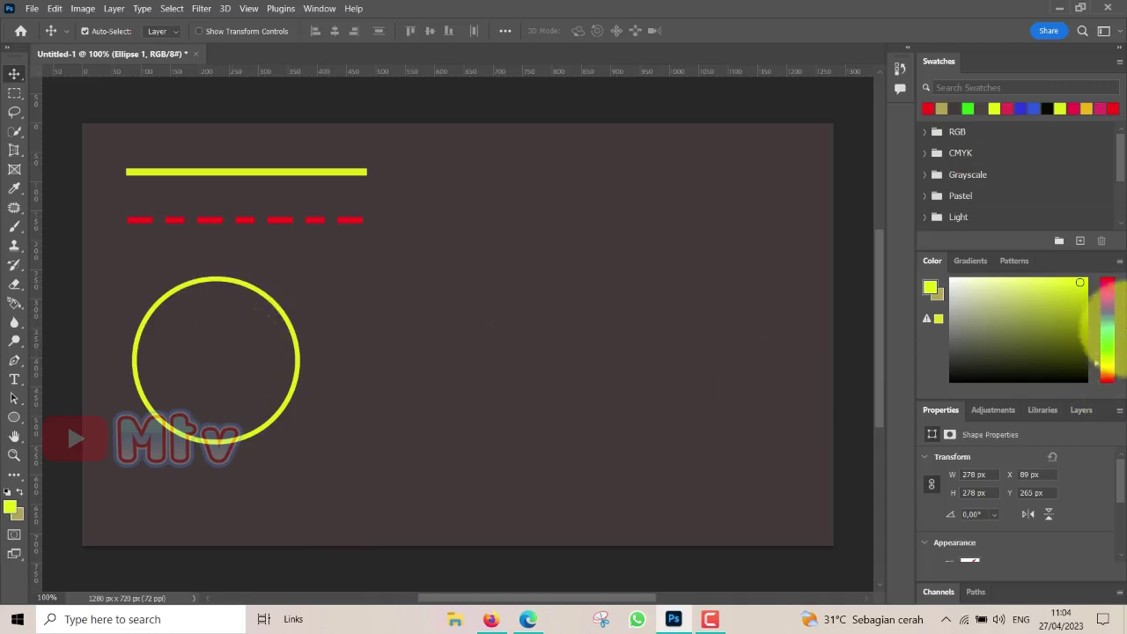
Select the Ellipse 1 layer and switch the circle's stroke to the dashed style
{"action": "left_click", "coordinate": [1081, 409]}
{"action": "left_click", "coordinate": [1013, 498]}
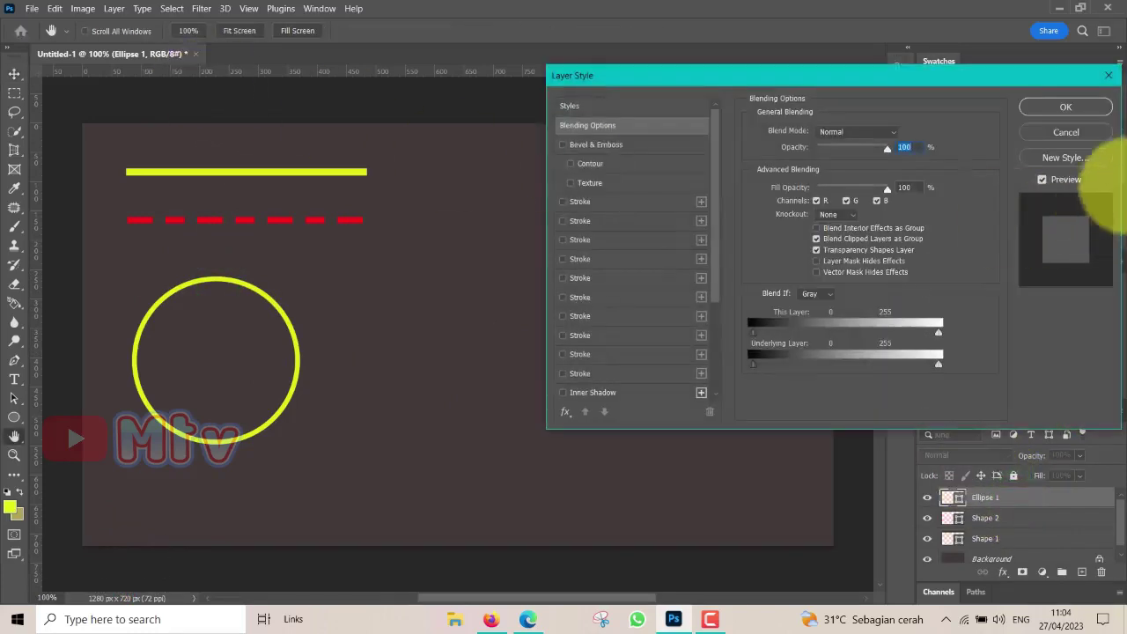
{"action": "left_click", "coordinate": [1077, 134]}
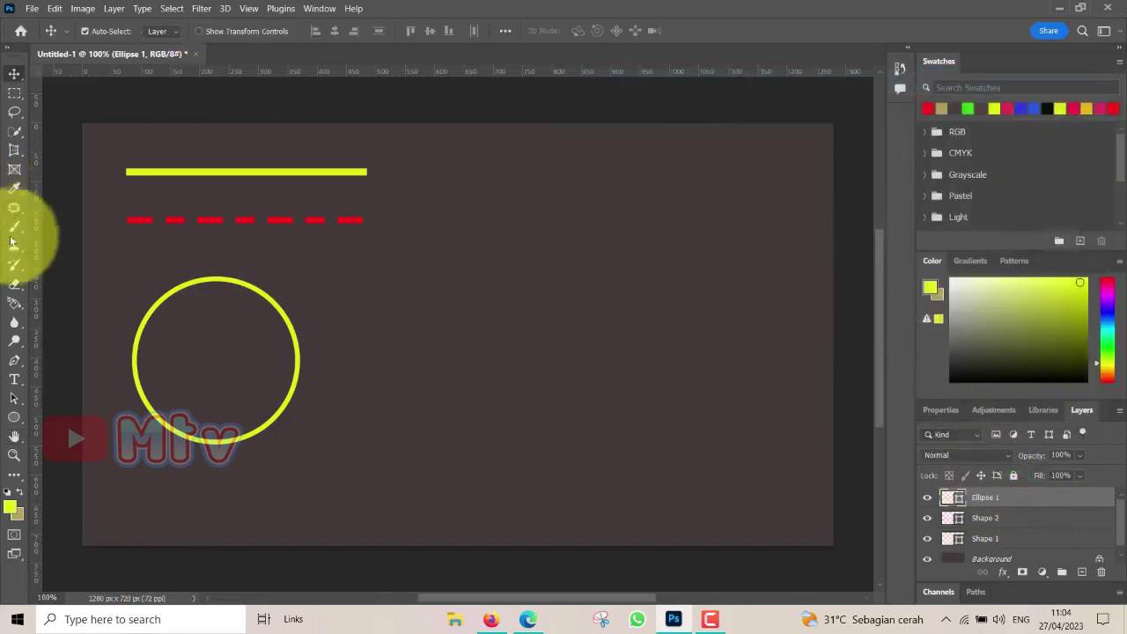
{"action": "left_click", "coordinate": [14, 418]}
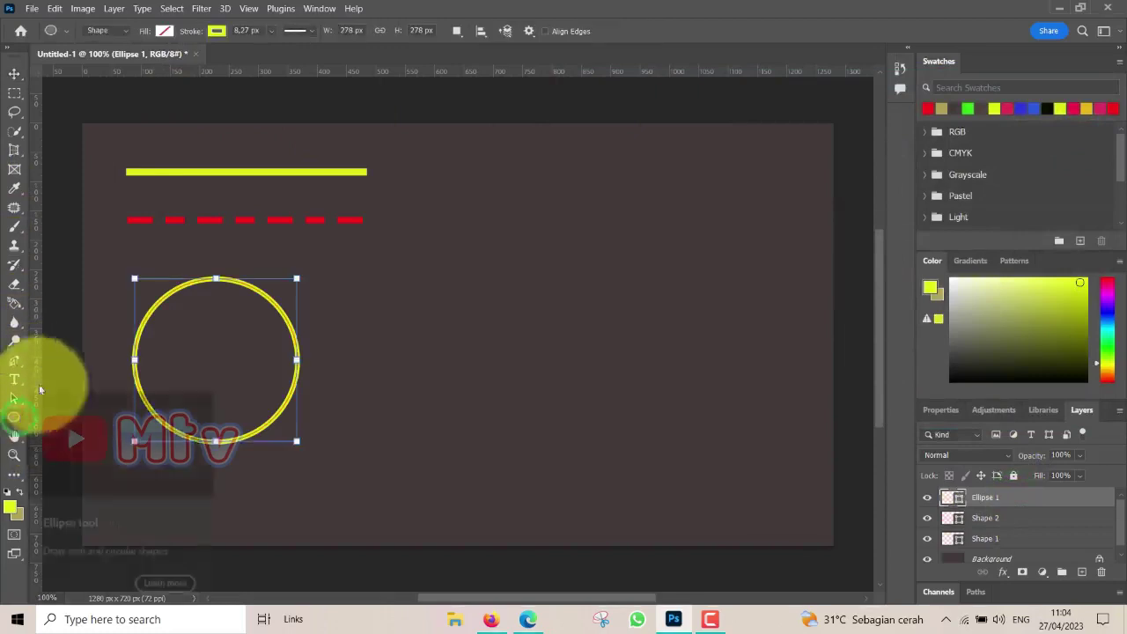
{"action": "left_click", "coordinate": [313, 31]}
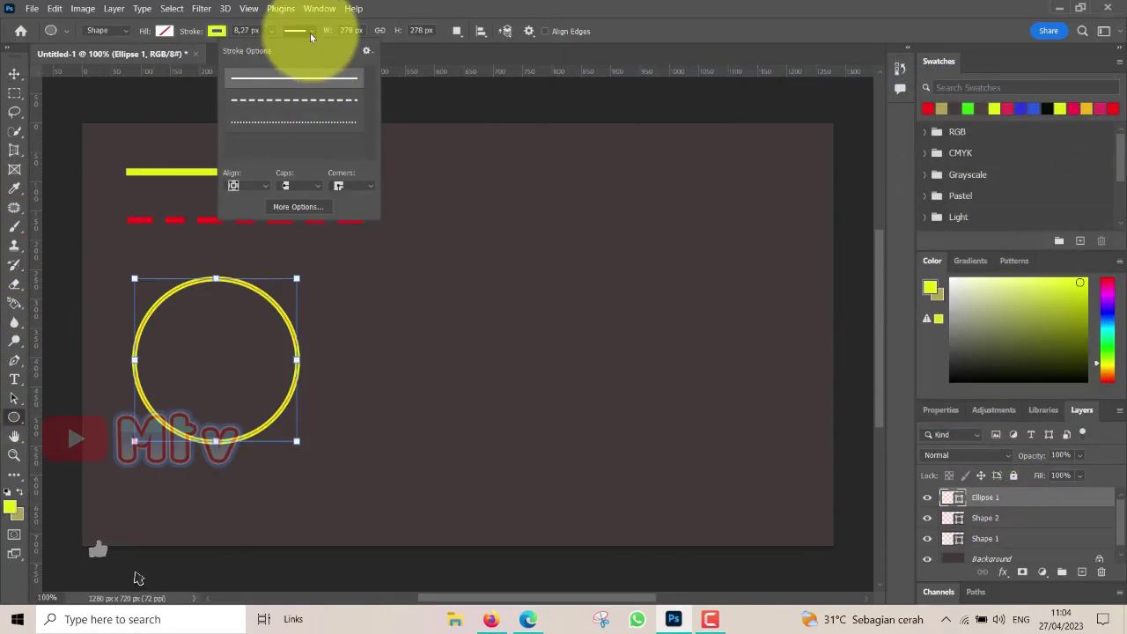
{"action": "left_click", "coordinate": [310, 31]}
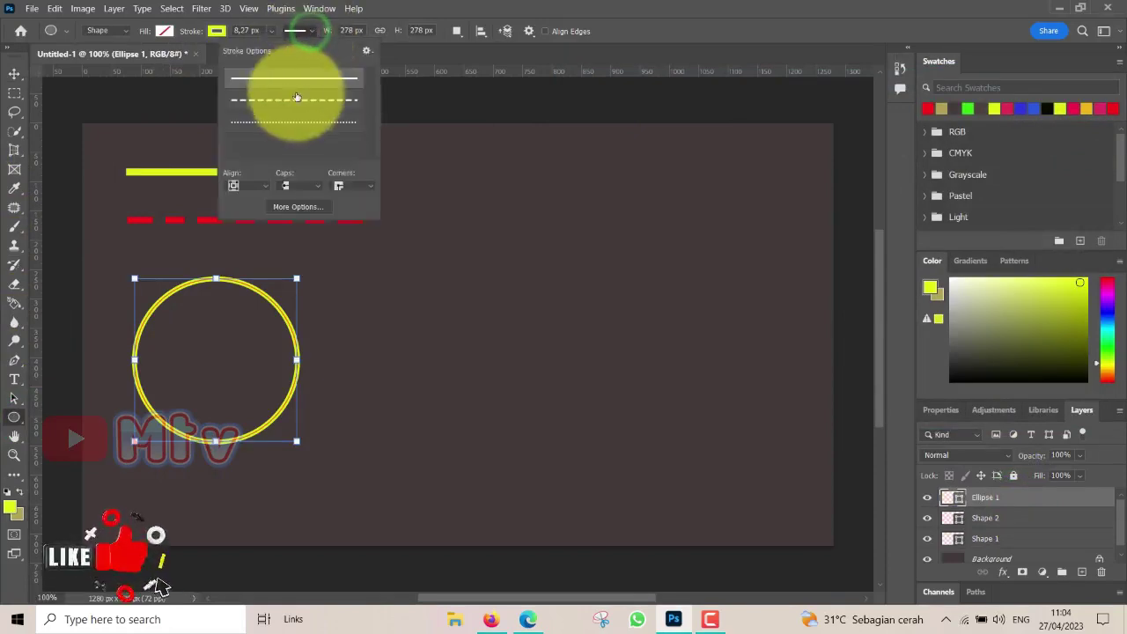
{"action": "left_click", "coordinate": [295, 100]}
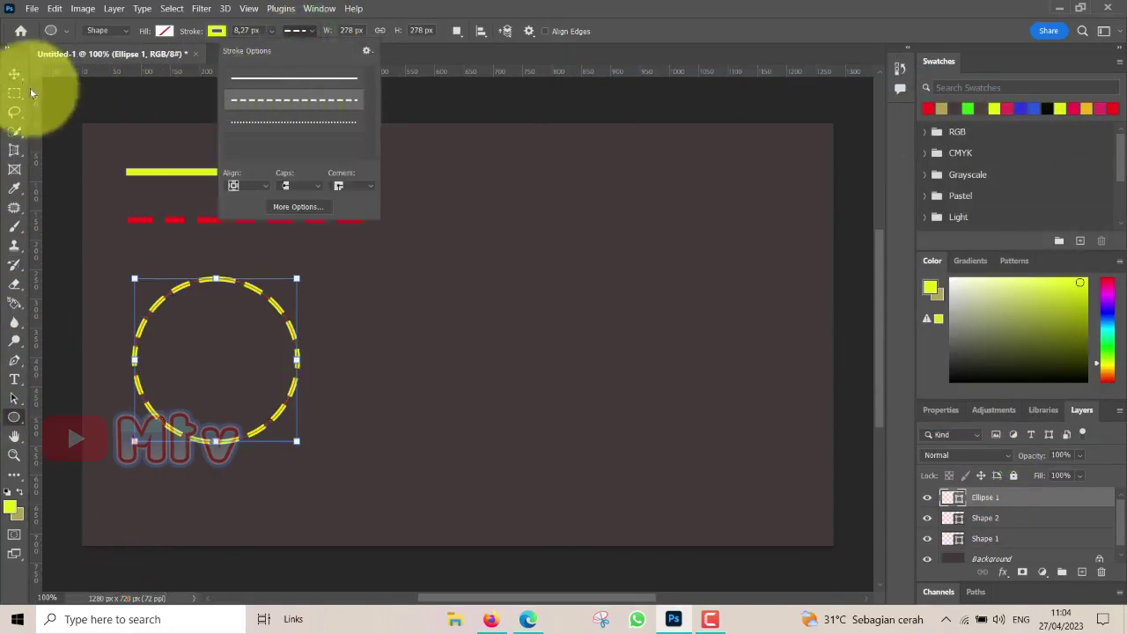
{"action": "left_click", "coordinate": [11, 72]}
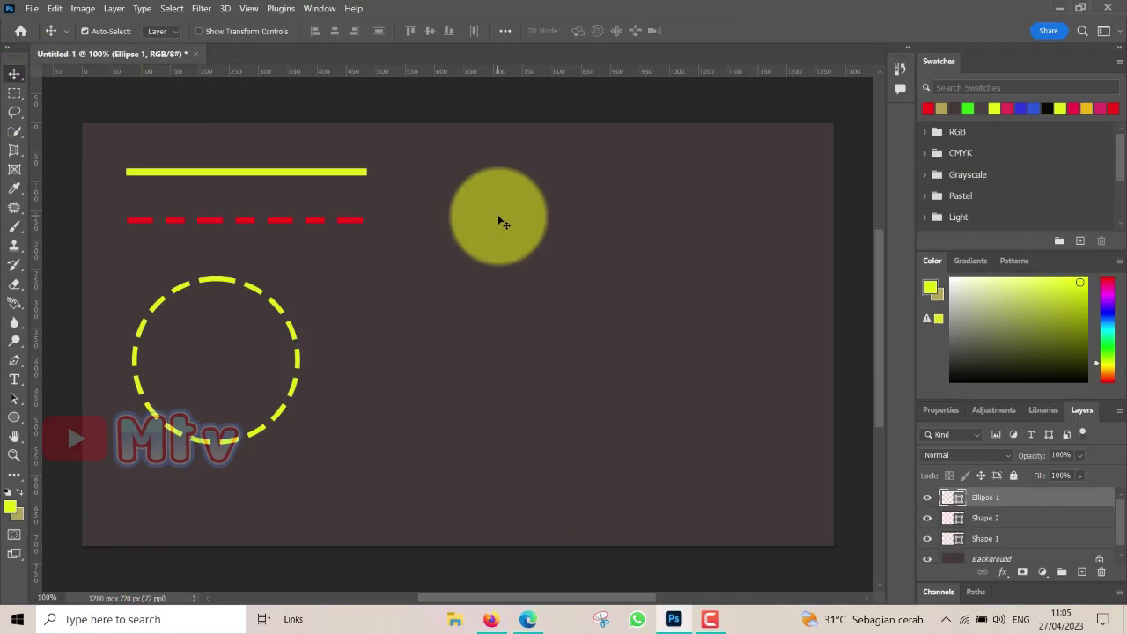
{"action": "mouse_move", "coordinate": [499, 221]}
{"action": "left_mouse_down"}
{"action": "mouse_move", "coordinate": [608, 343]}
{"action": "mouse_move", "coordinate": [598, 347]}
{"action": "left_mouse_up"}
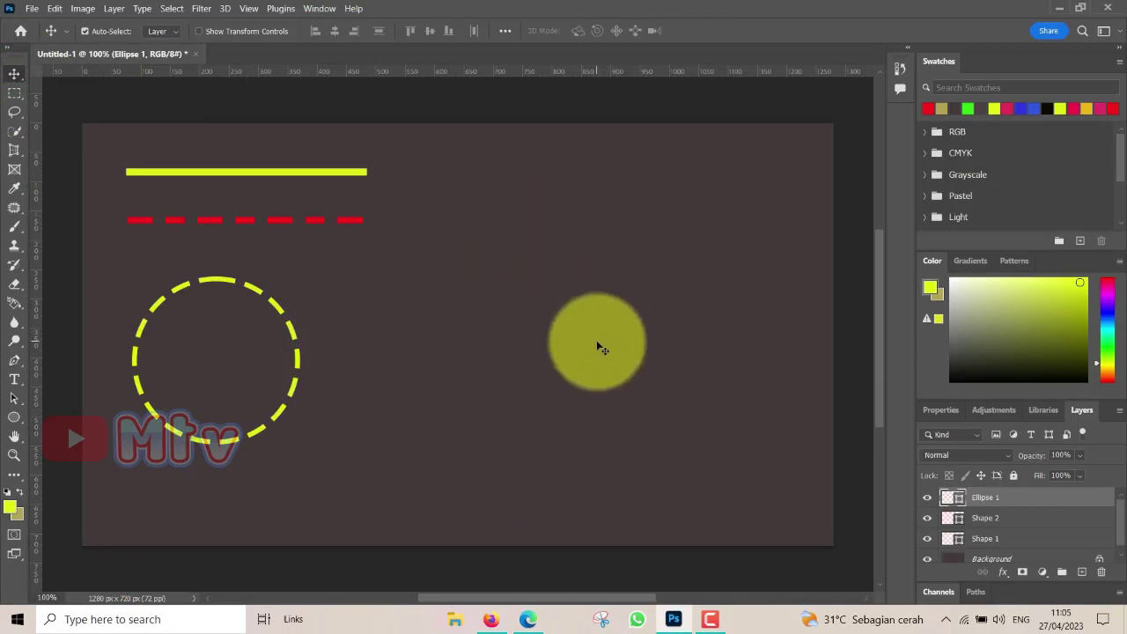
Add a new layer and draw a triangle of about 302 × 333 px in the canvas centre
{"action": "left_click", "coordinate": [1082, 573]}
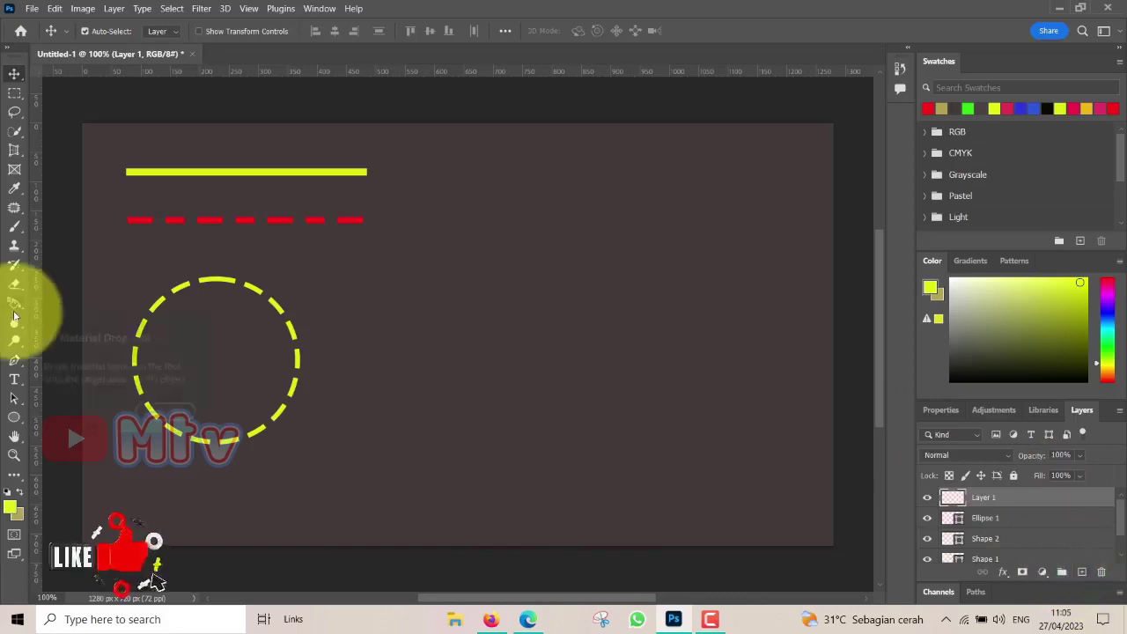
{"action": "left_click", "coordinate": [21, 424]}
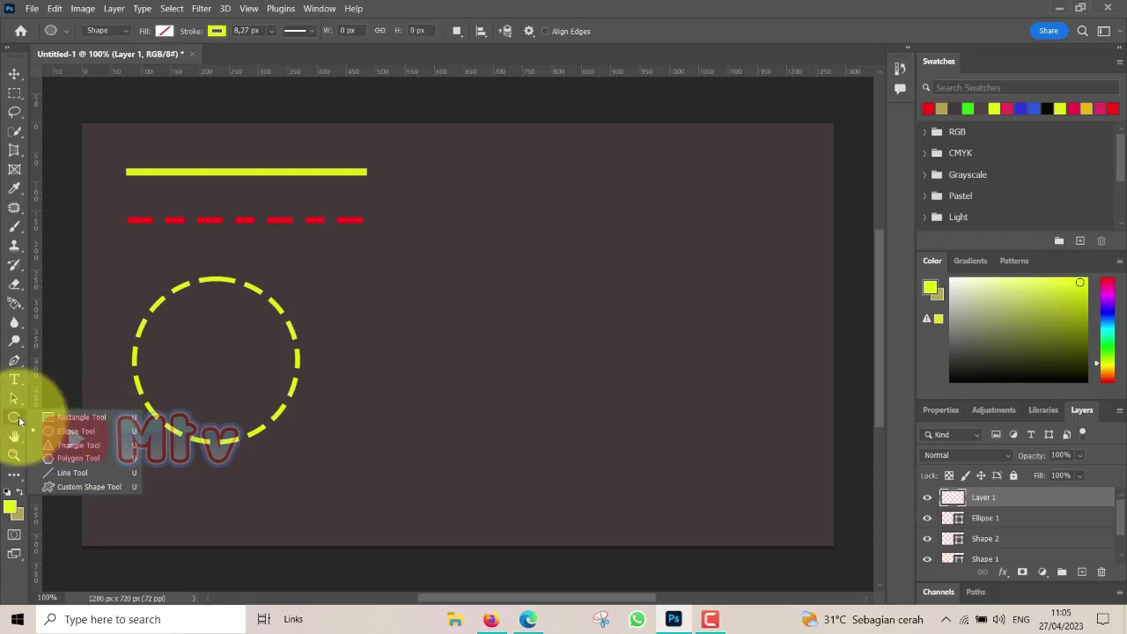
{"action": "left_click", "coordinate": [84, 445]}
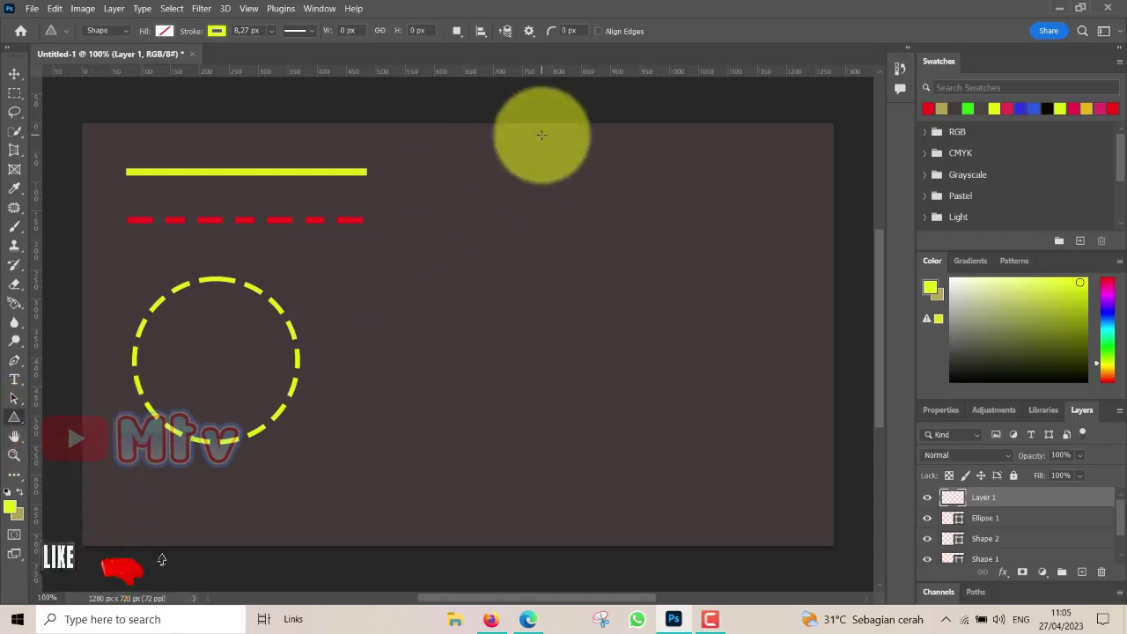
{"action": "left_click_drag", "start_coordinate": [377, 268], "coordinate": [553, 462]}
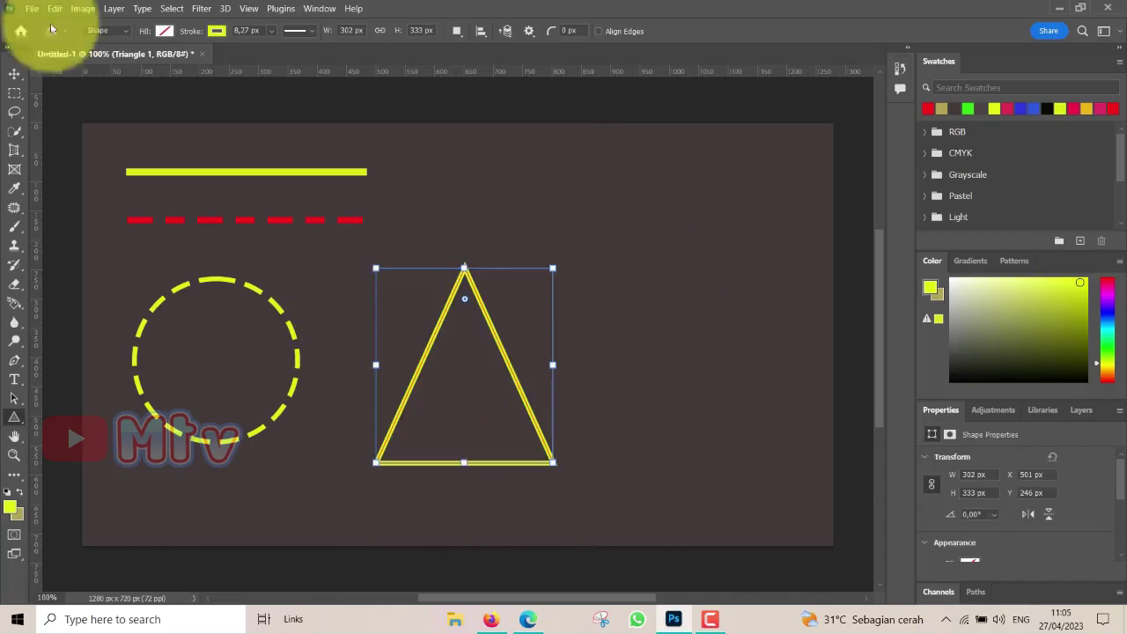
Give the triangle a green dashed outline
{"action": "left_click", "coordinate": [216, 32]}
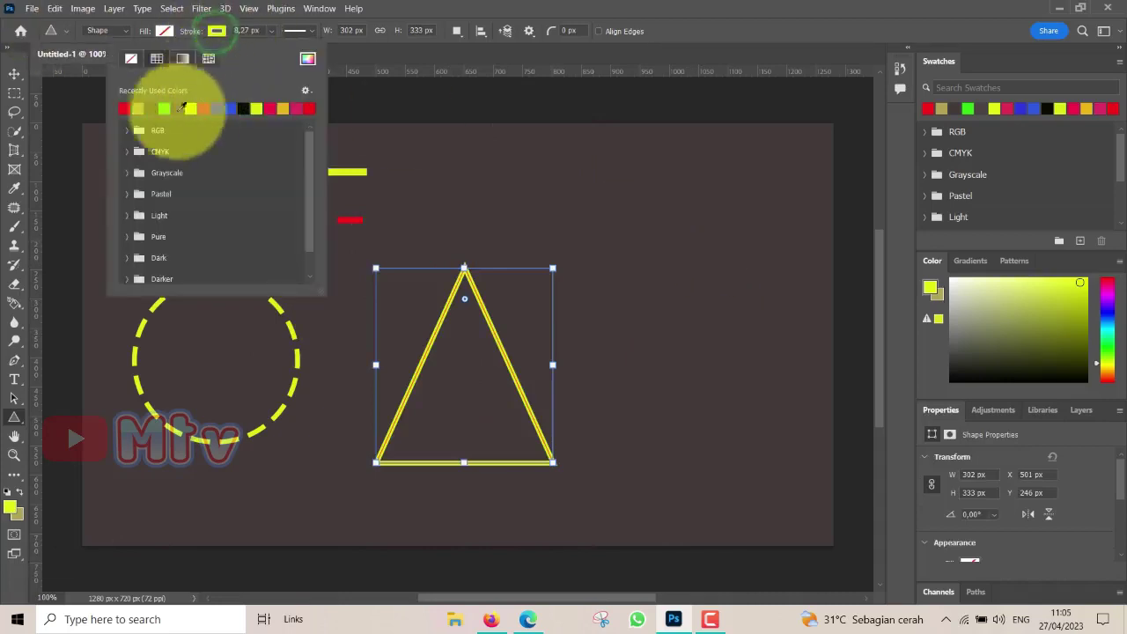
{"action": "left_click", "coordinate": [164, 108]}
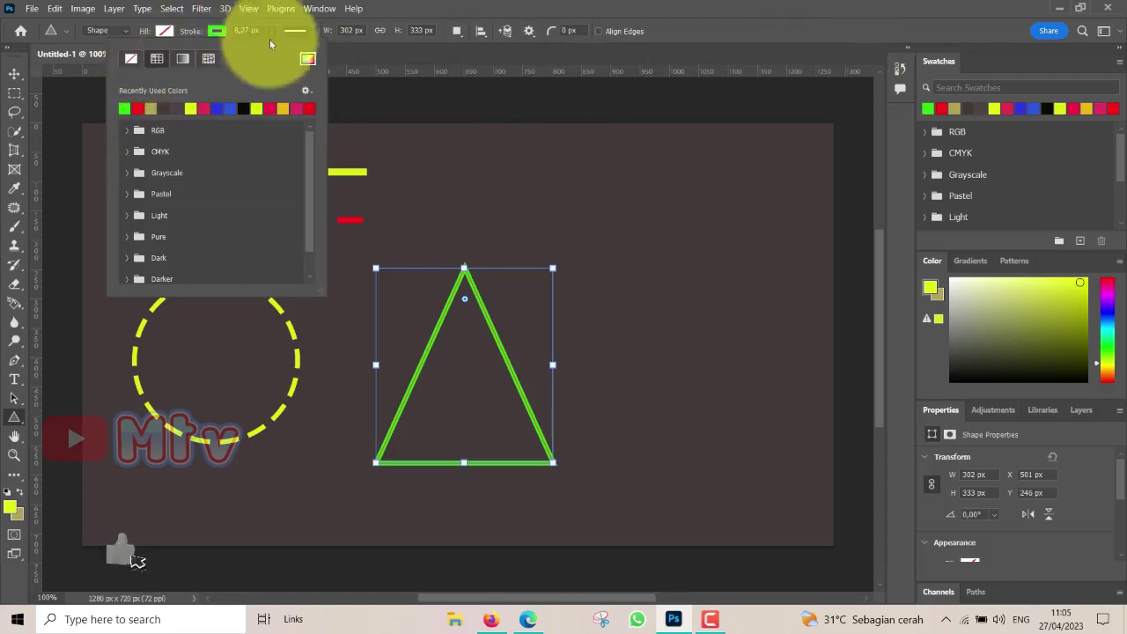
{"action": "left_click", "coordinate": [297, 31]}
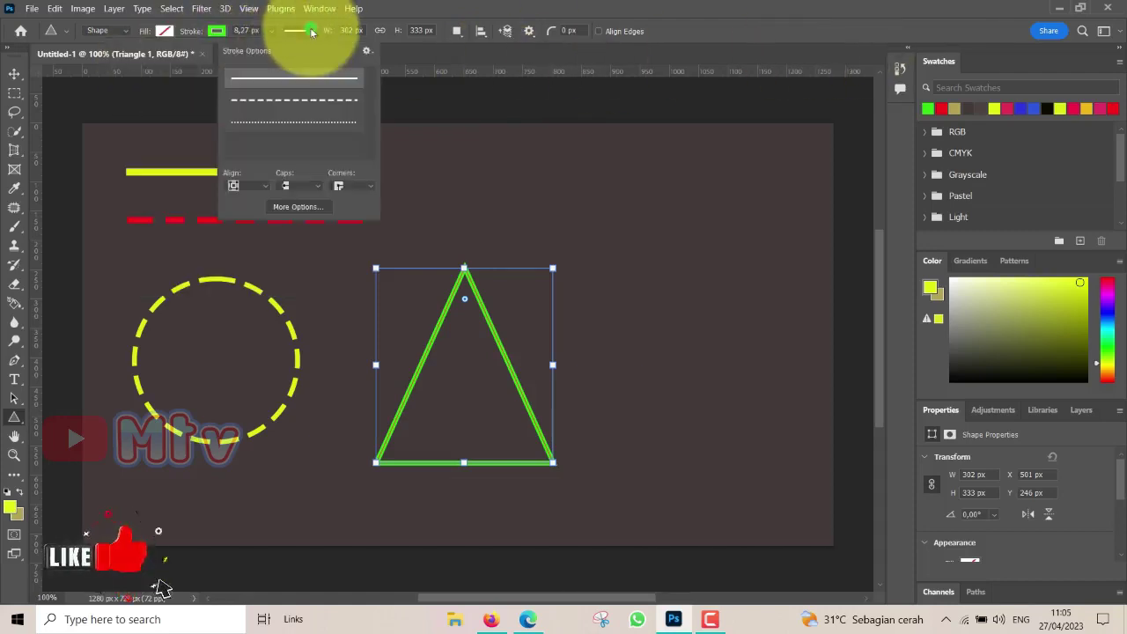
{"action": "left_click", "coordinate": [313, 103]}
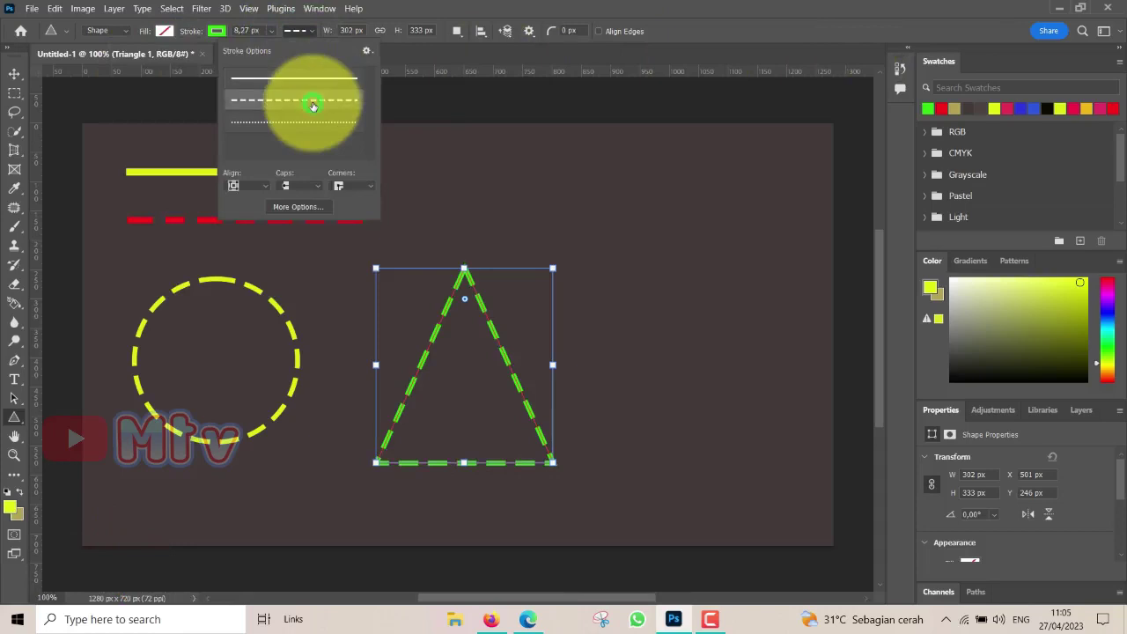
{"action": "left_click", "coordinate": [14, 73]}
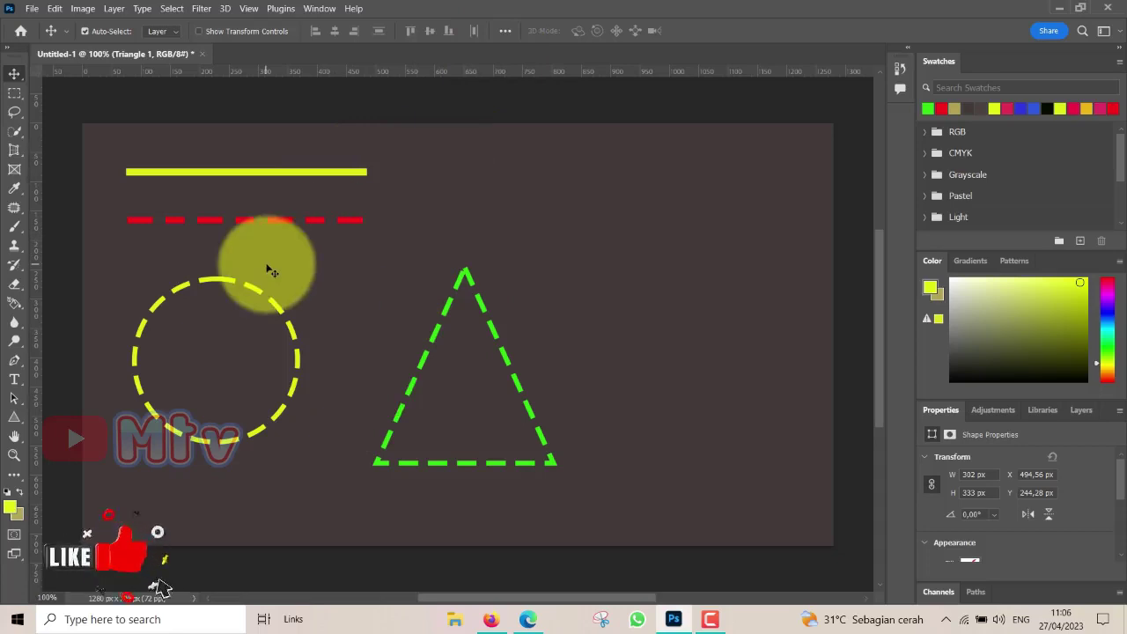
On a new layer, draw a wavy pen path across the upper right of the canvas
{"action": "left_click", "coordinate": [21, 367]}
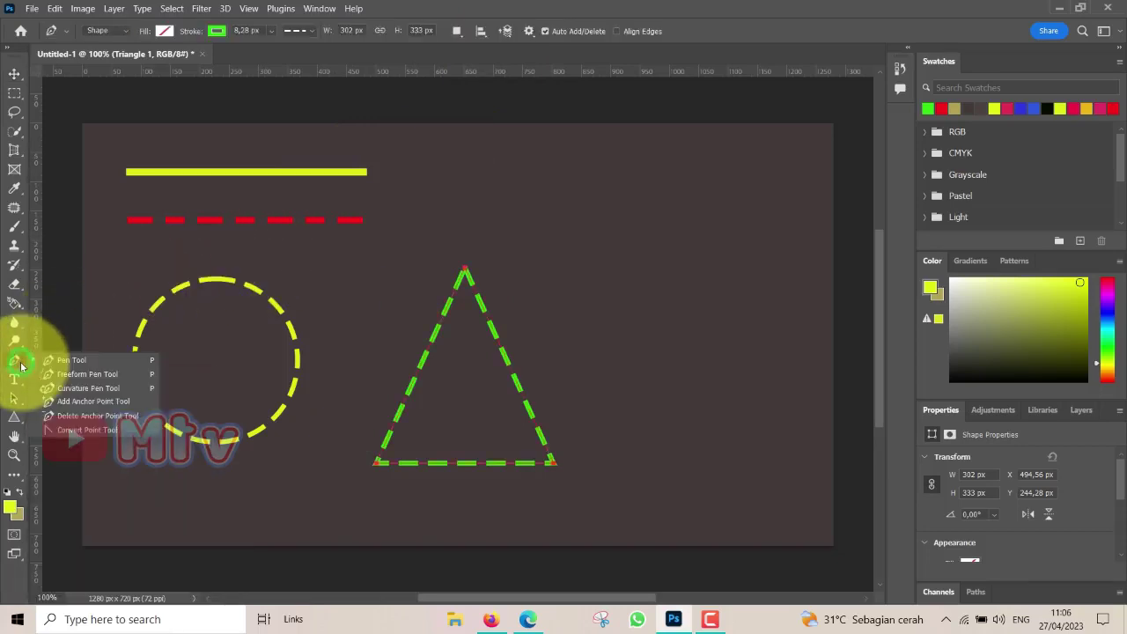
{"action": "left_click", "coordinate": [67, 361]}
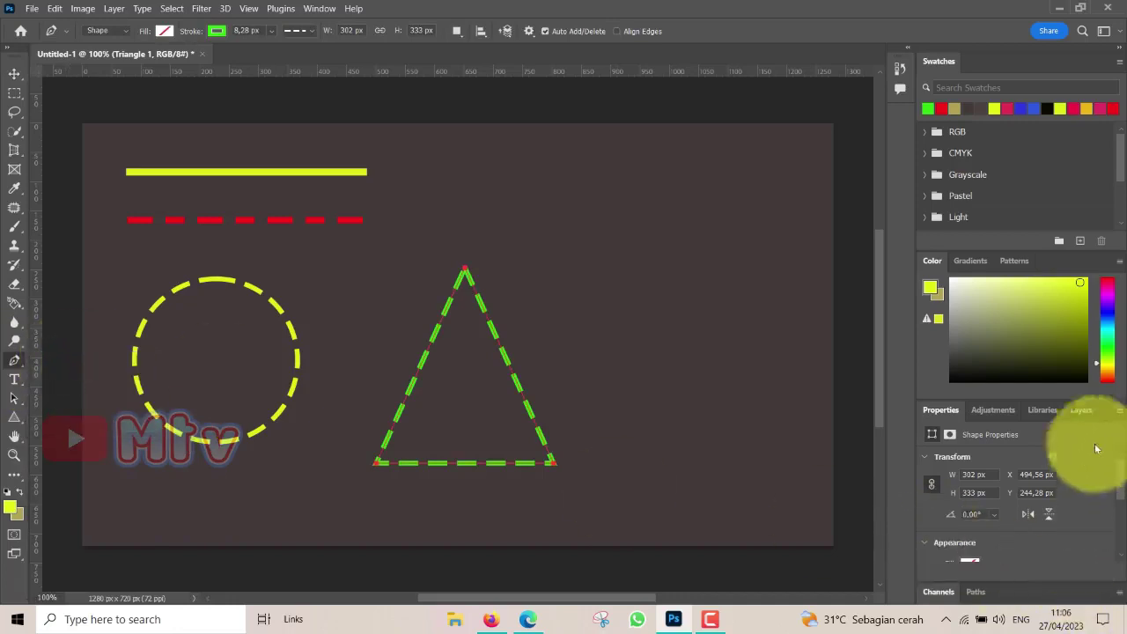
{"action": "left_click", "coordinate": [1082, 410]}
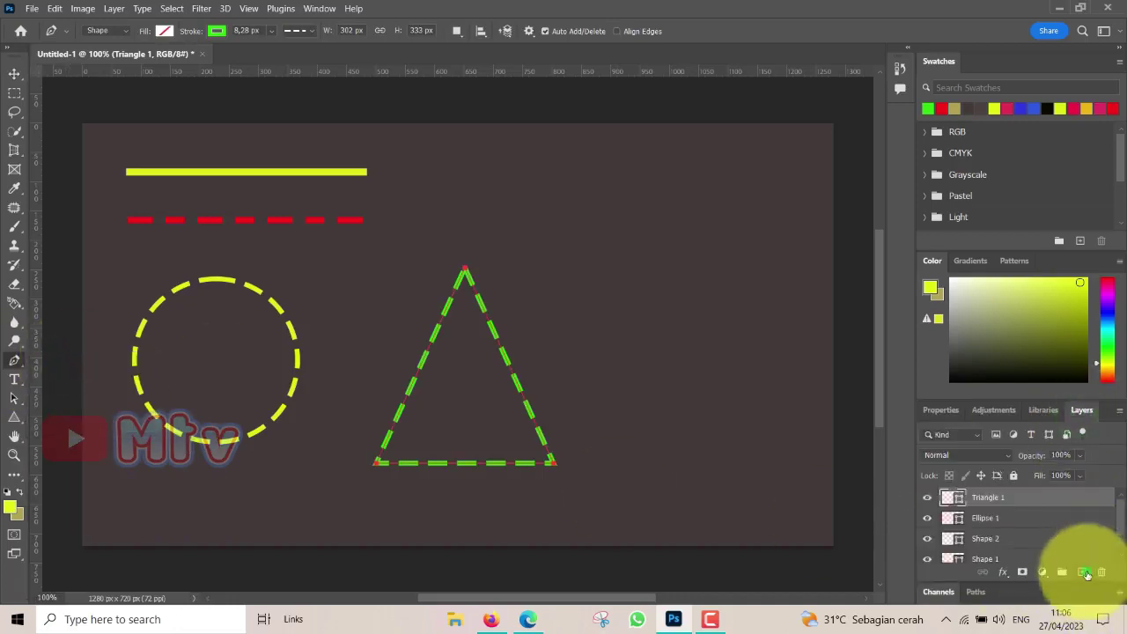
{"action": "left_click", "coordinate": [1085, 572]}
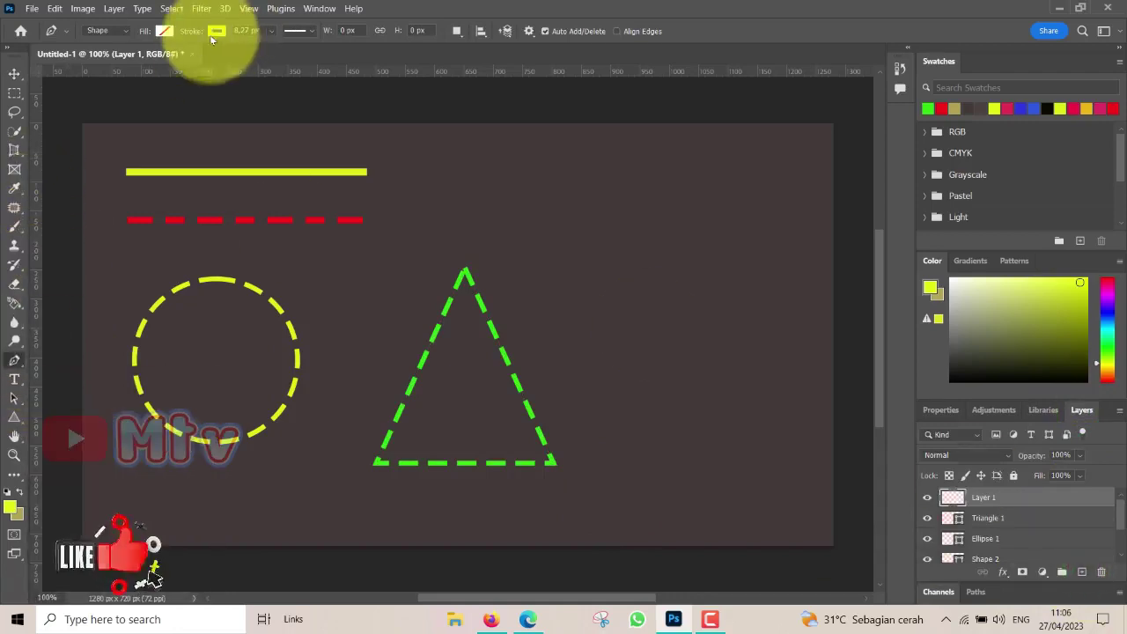
{"action": "left_click", "coordinate": [439, 194]}
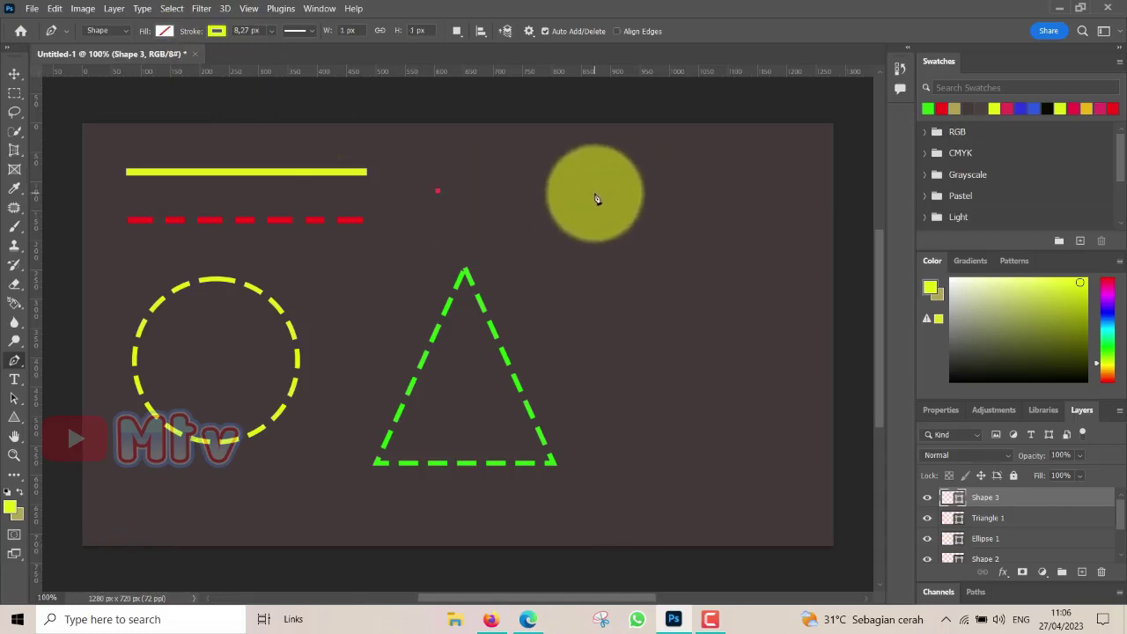
{"action": "left_click_drag", "start_coordinate": [595, 193], "coordinate": [636, 226]}
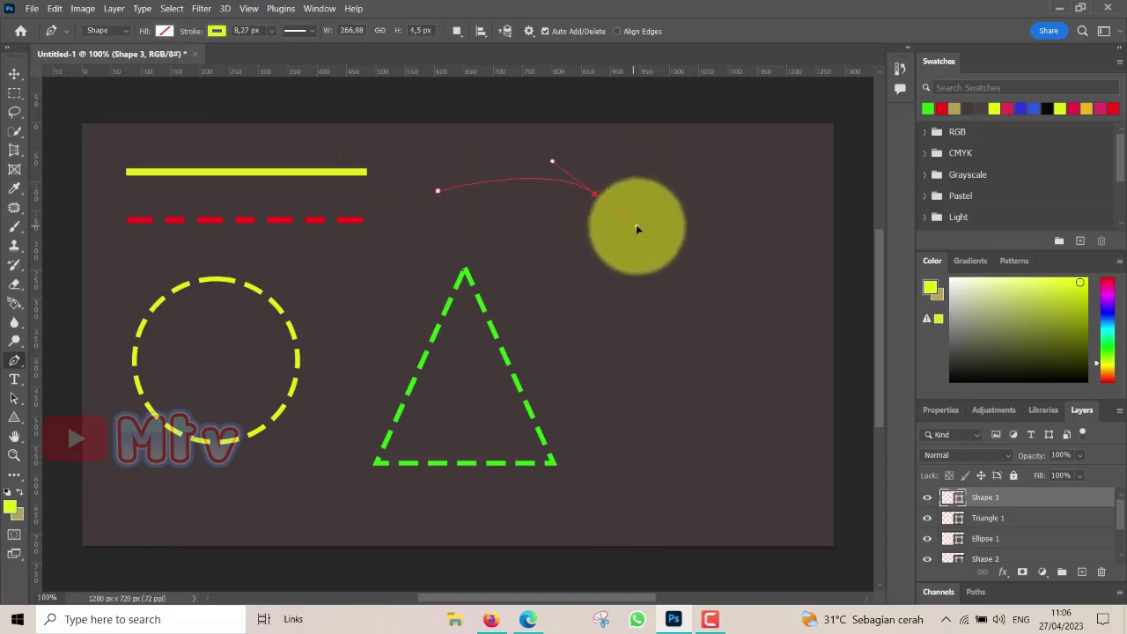
{"action": "left_click_drag", "start_coordinate": [738, 200], "coordinate": [768, 184]}
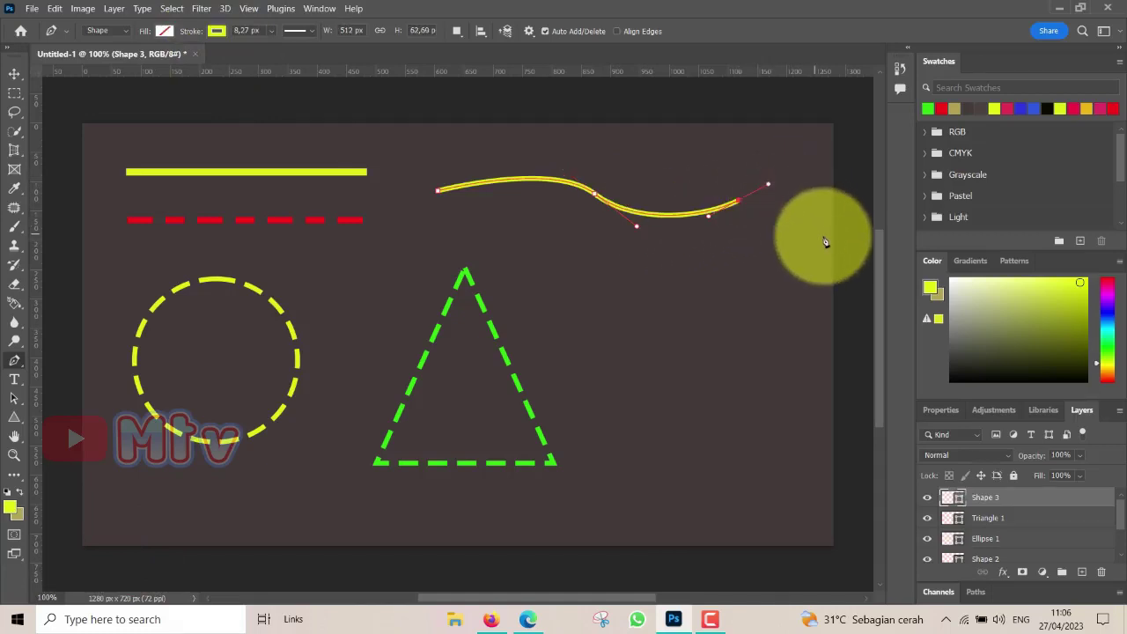
{"action": "left_click_drag", "start_coordinate": [824, 239], "coordinate": [824, 281]}
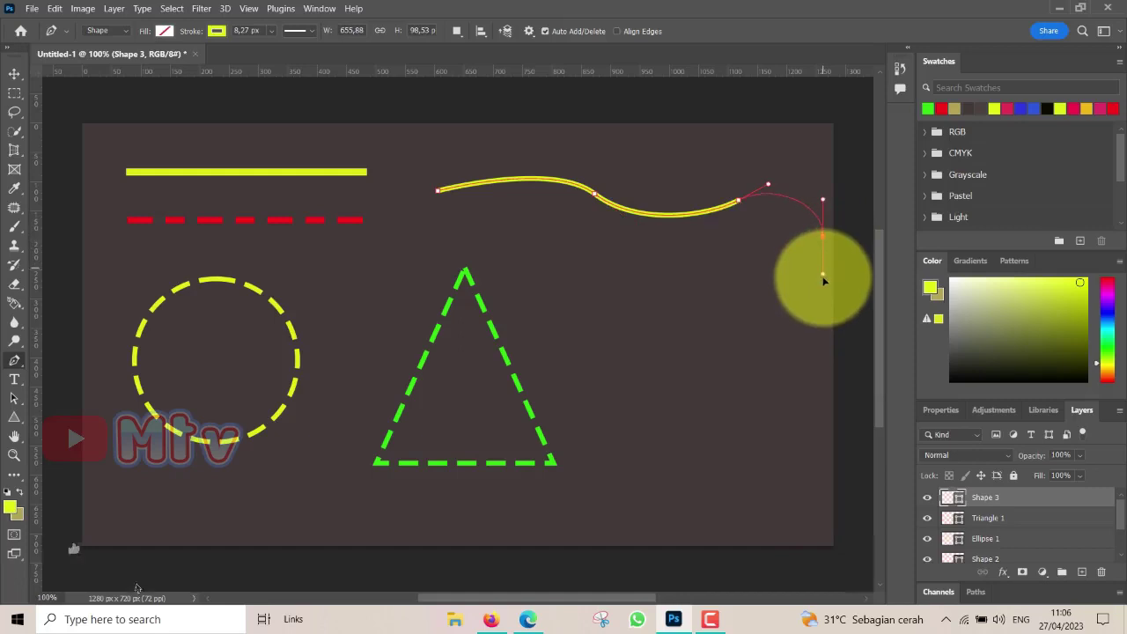
{"action": "left_click_drag", "start_coordinate": [759, 337], "coordinate": [703, 347]}
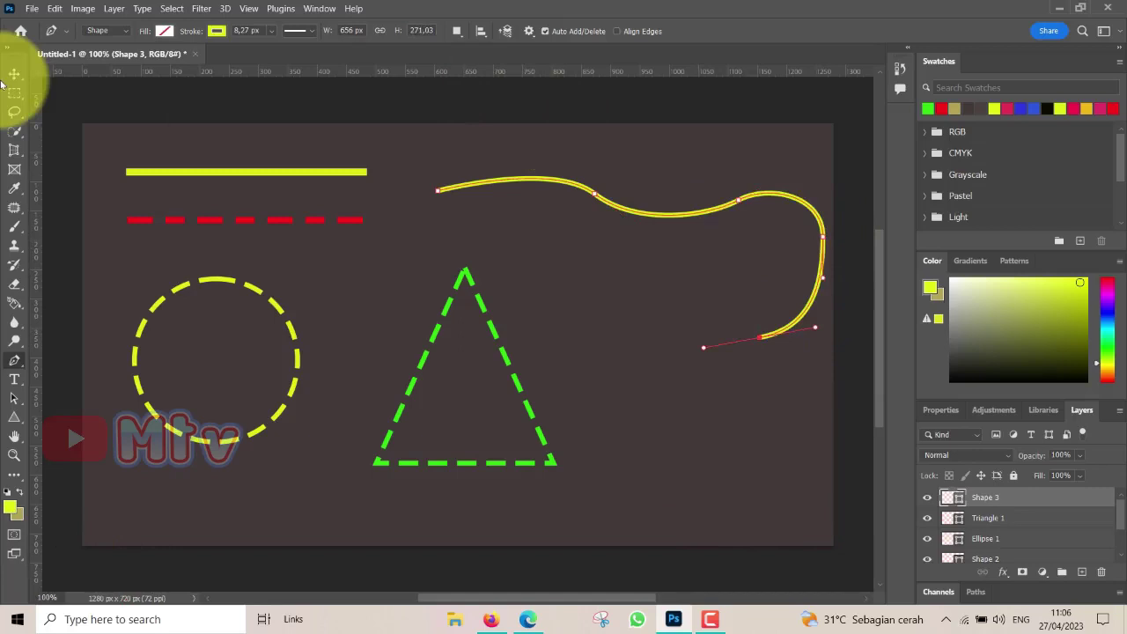
Stroke the curve near-white (f4f5e9) at about 15.97 px
{"action": "left_click", "coordinate": [217, 32]}
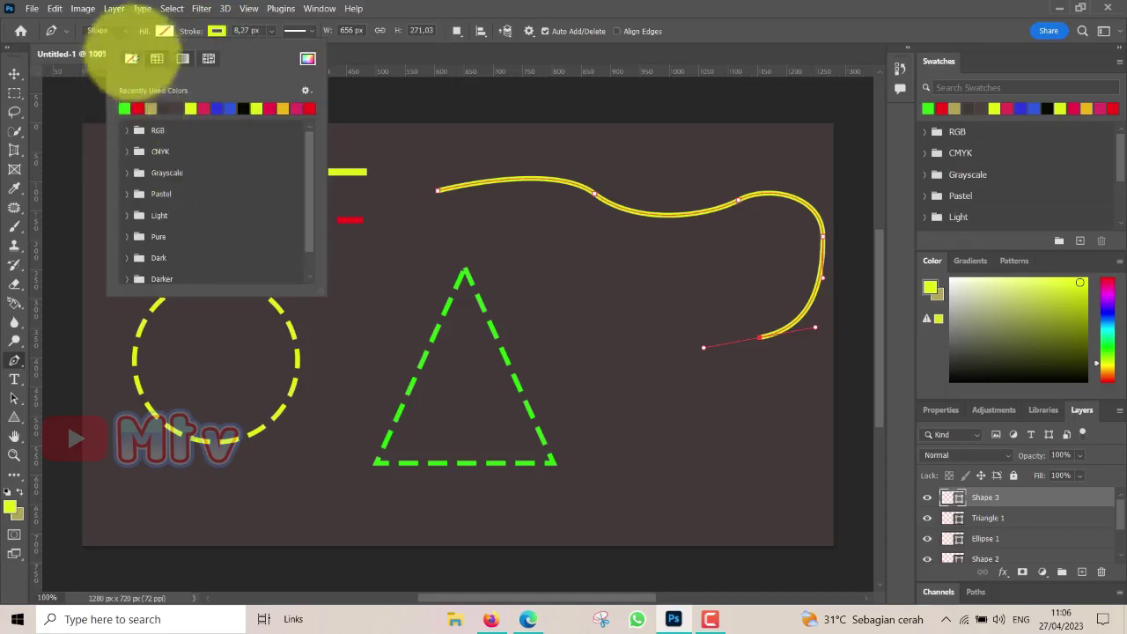
{"action": "left_click", "coordinate": [307, 59]}
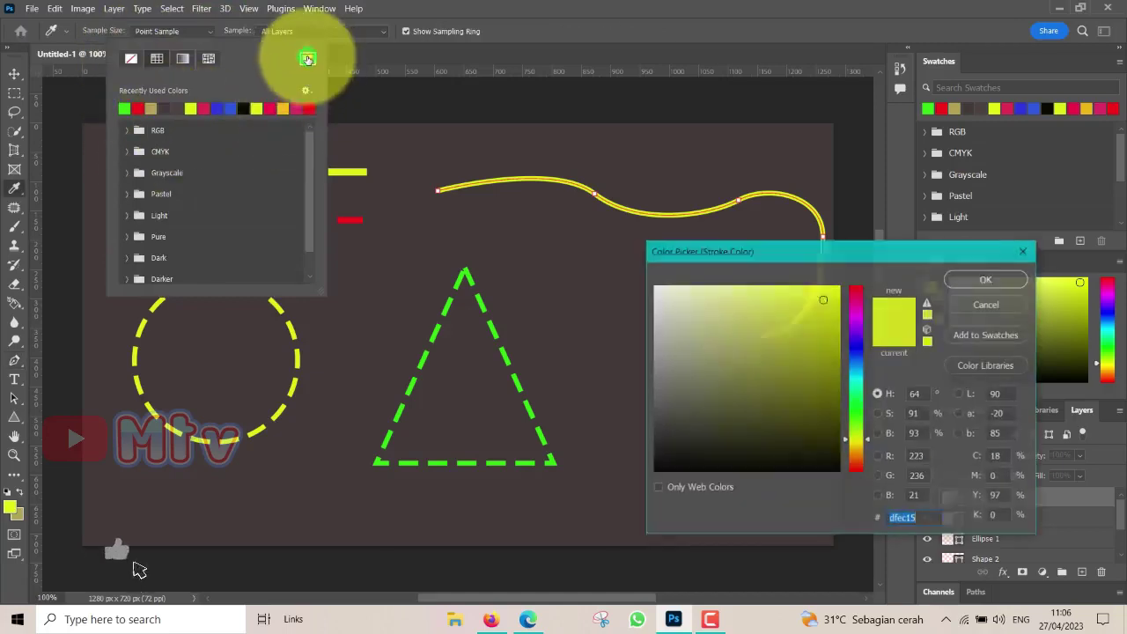
{"action": "left_click", "coordinate": [662, 293]}
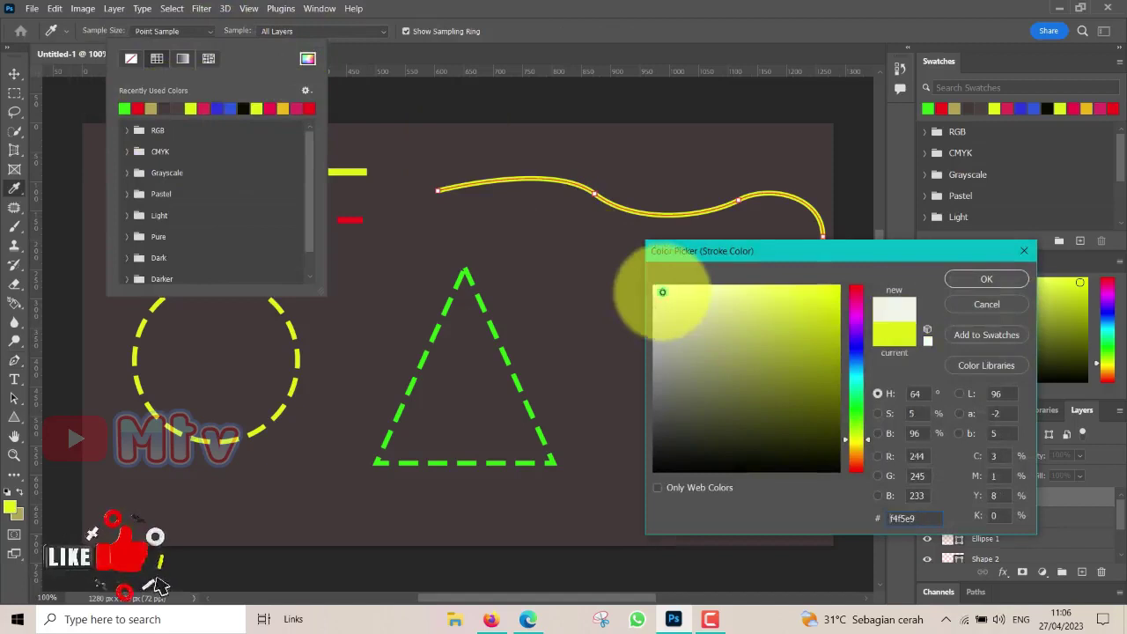
{"action": "left_click", "coordinate": [1005, 280]}
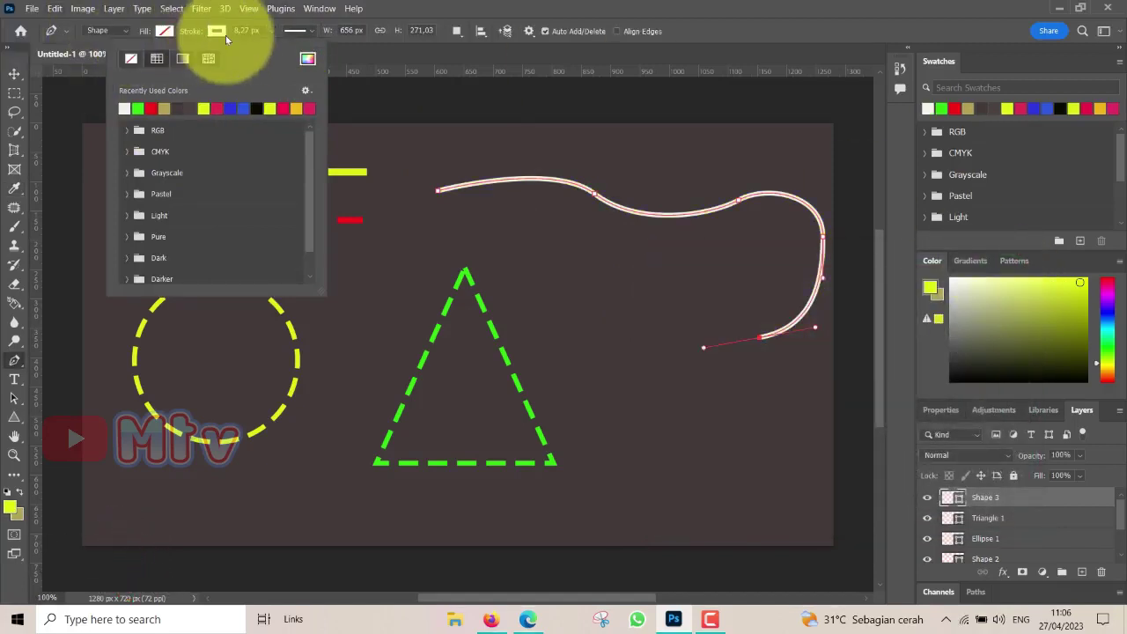
{"action": "left_click", "coordinate": [272, 36]}
{"action": "left_click_drag", "start_coordinate": [275, 50], "coordinate": [286, 47]}
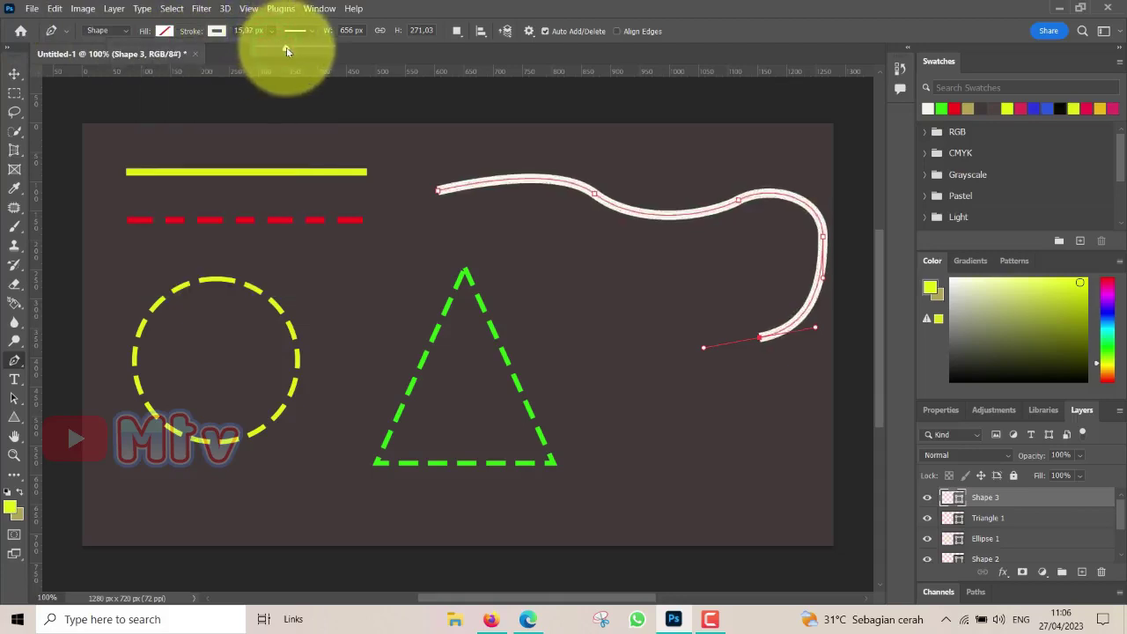
{"action": "left_click", "coordinate": [275, 33]}
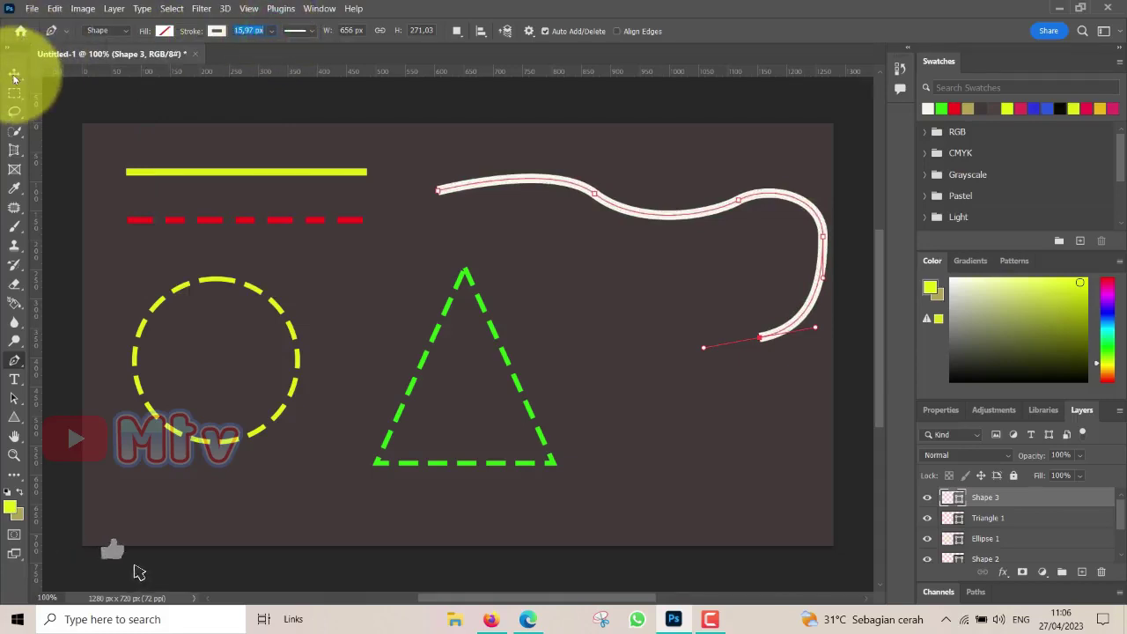
{"action": "left_click", "coordinate": [15, 74]}
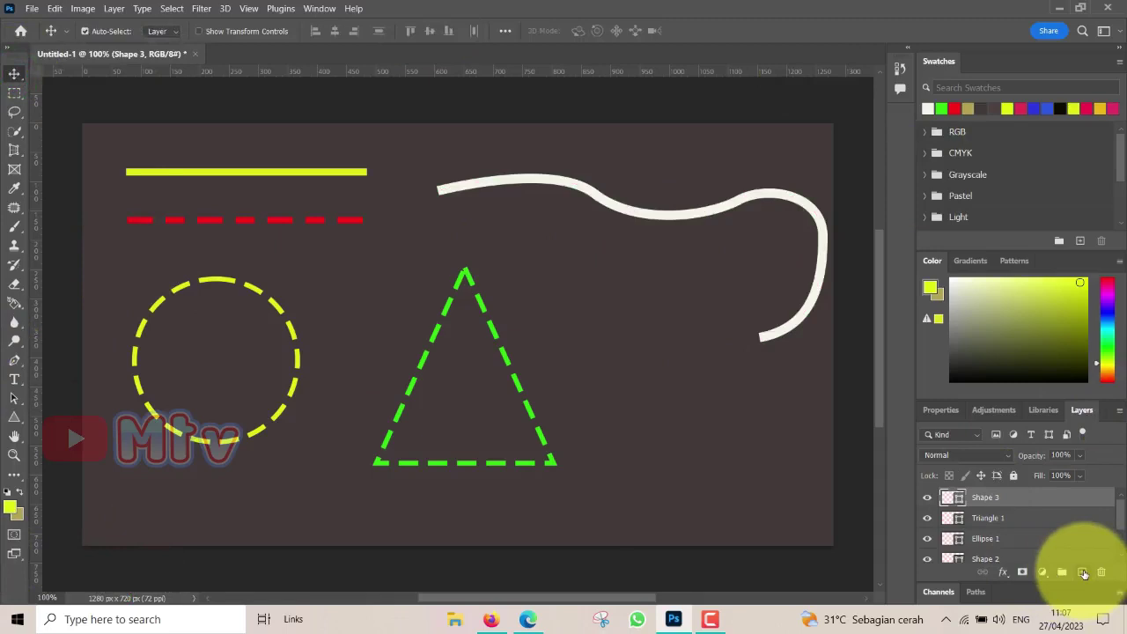
On a new layer, draw a 5-sided yellow pentagon outline, about 314 × 311 px, lower right
{"action": "left_click", "coordinate": [1083, 573]}
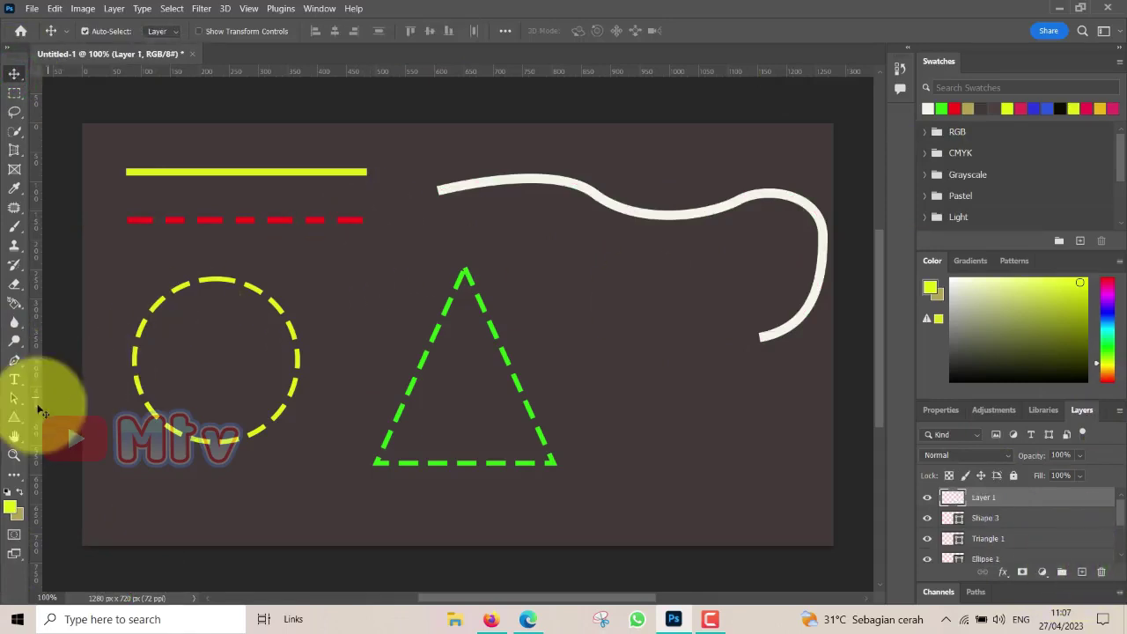
{"action": "left_click", "coordinate": [22, 426]}
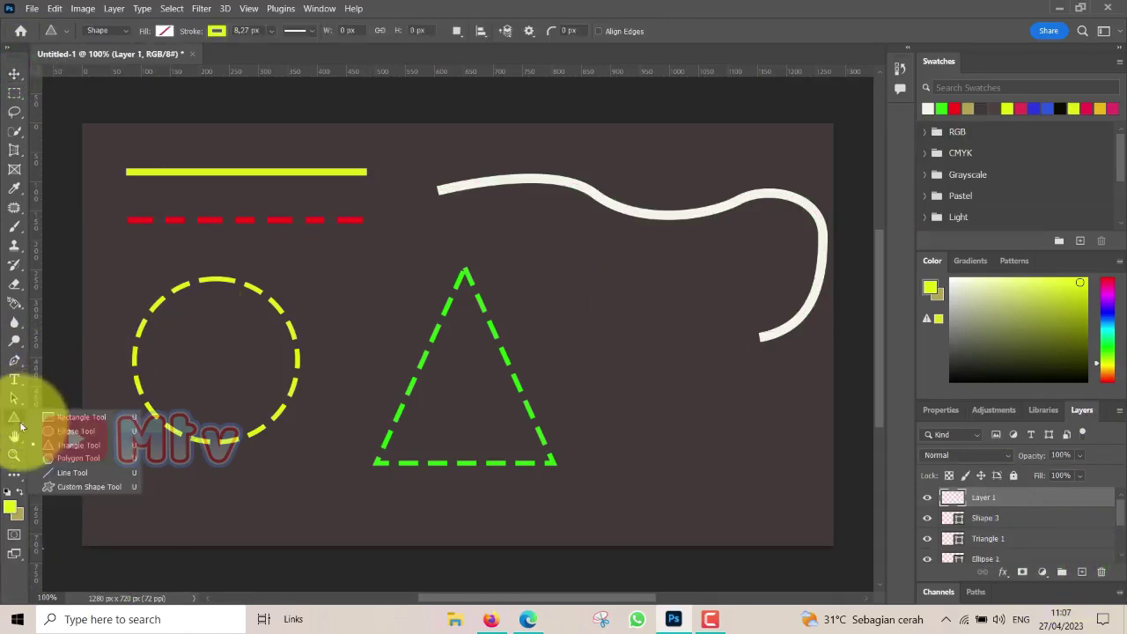
{"action": "left_click", "coordinate": [62, 459]}
{"action": "left_click_drag", "start_coordinate": [593, 302], "coordinate": [776, 482]}
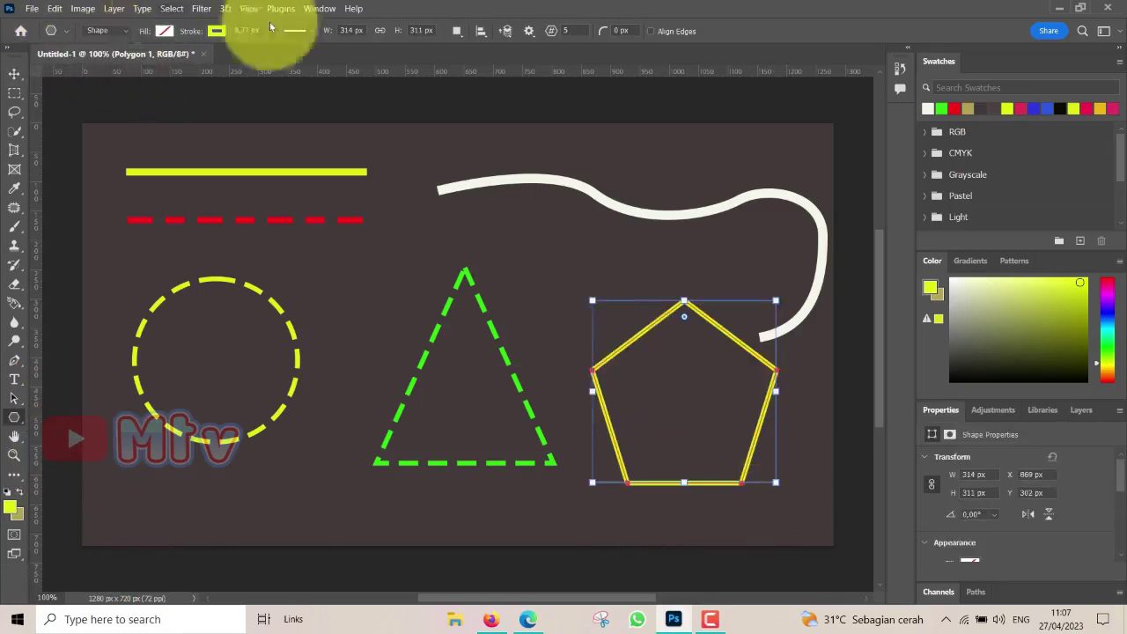
{"action": "left_click", "coordinate": [14, 76]}
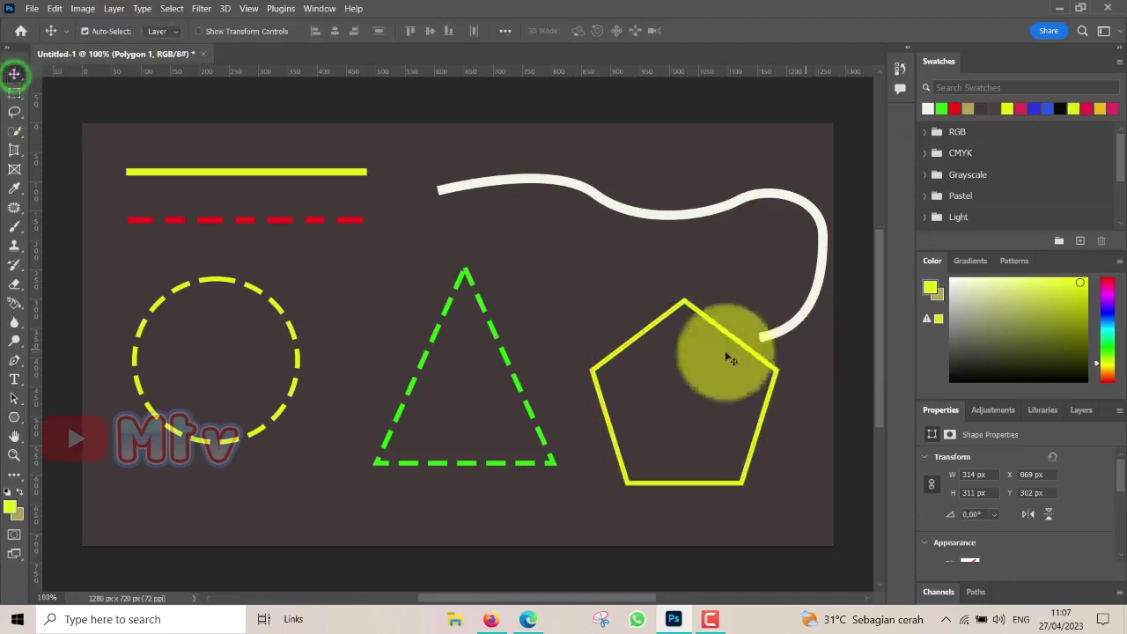